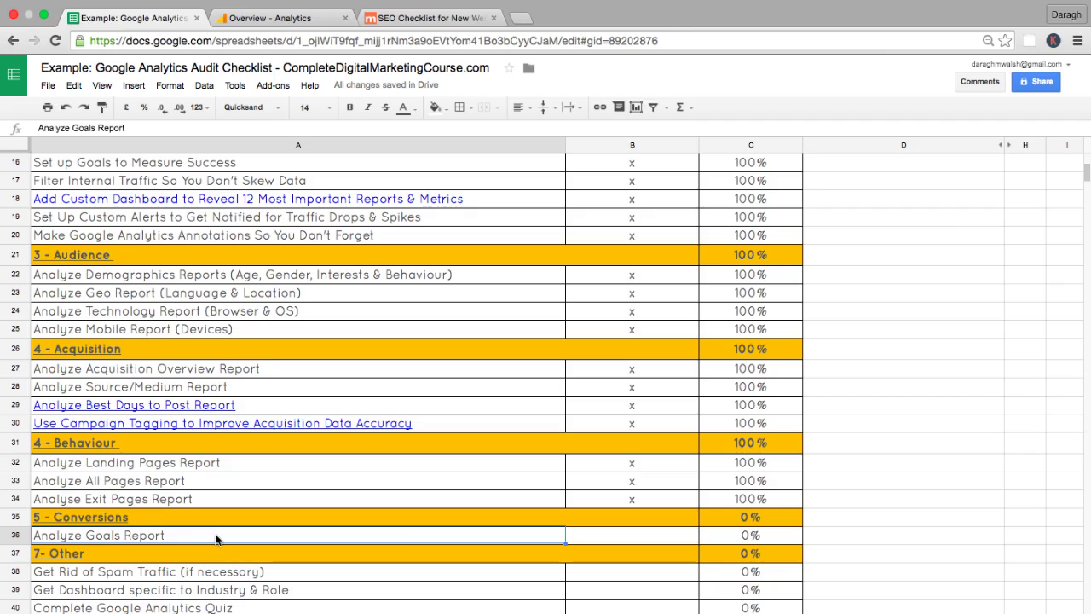
Review the Goal Report questions in the Conversion section of the audit questions sheet
left_click(247, 19)
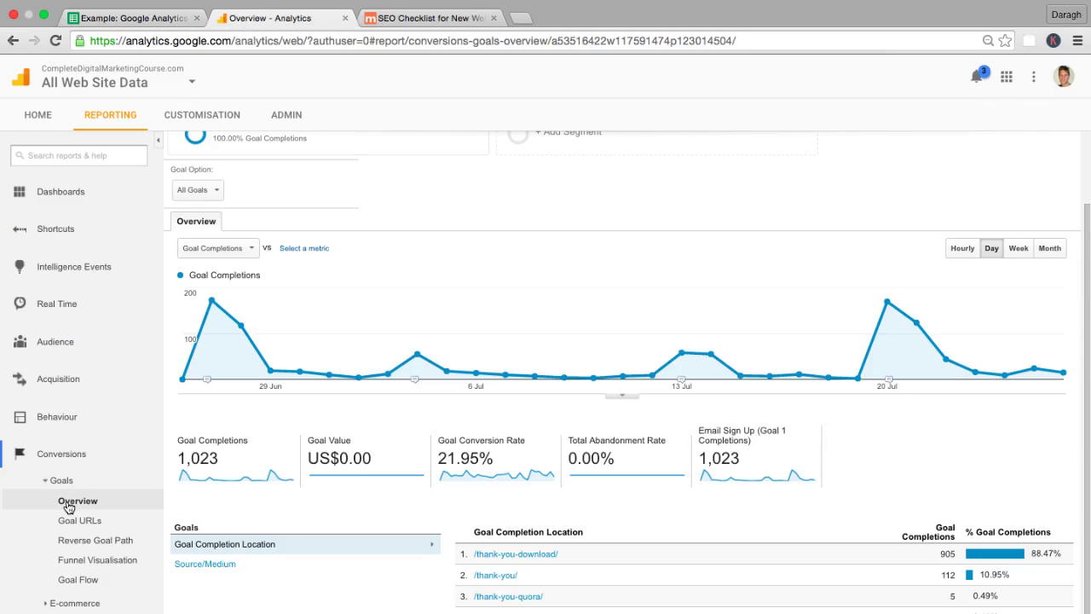
left_click(171, 18)
left_click(187, 611)
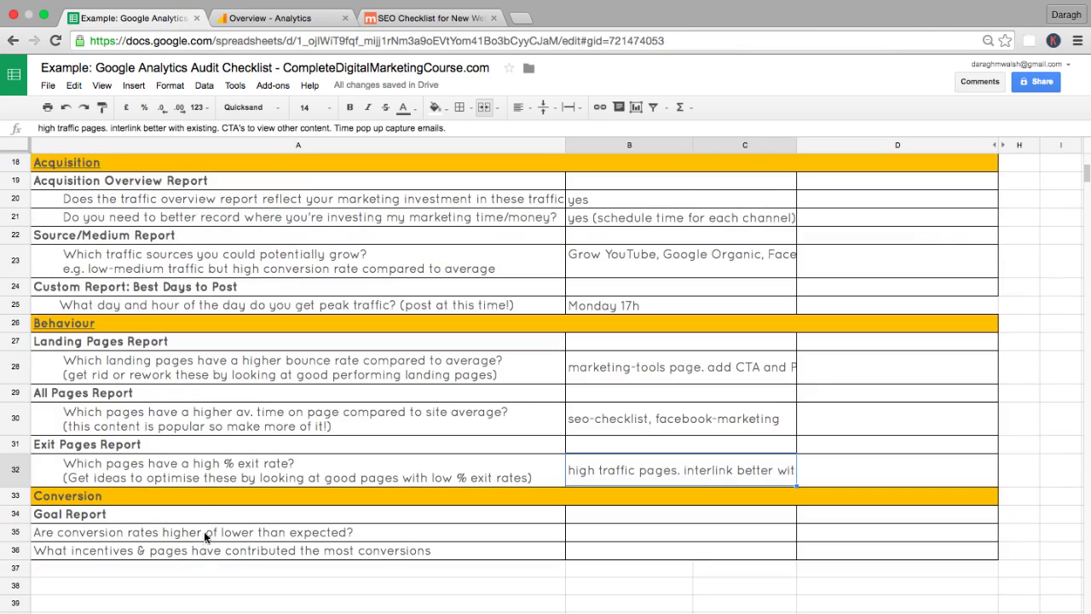
left_click(113, 535)
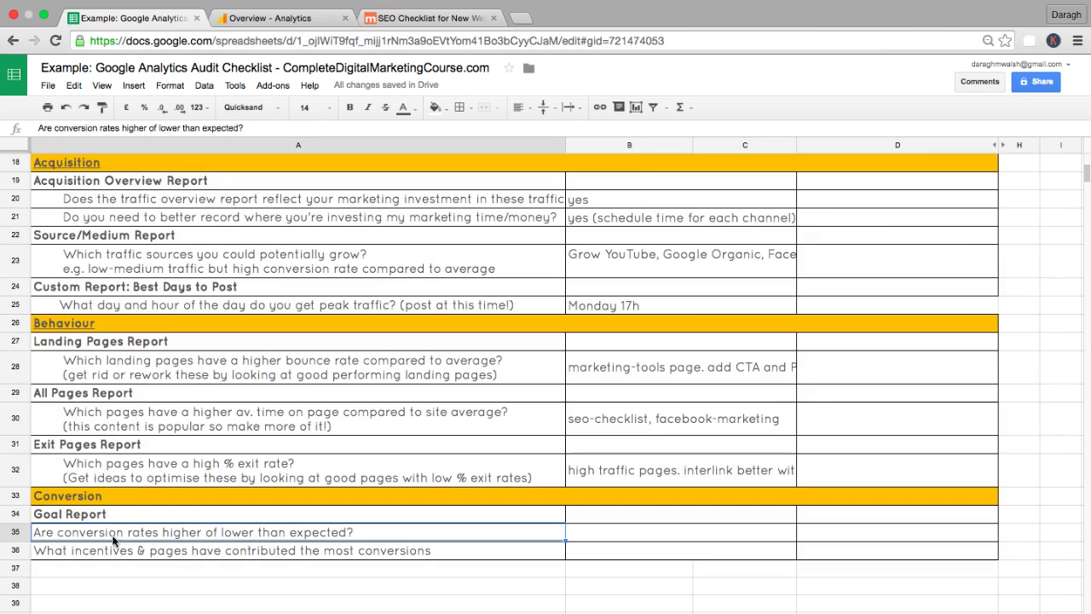
left_click(112, 552)
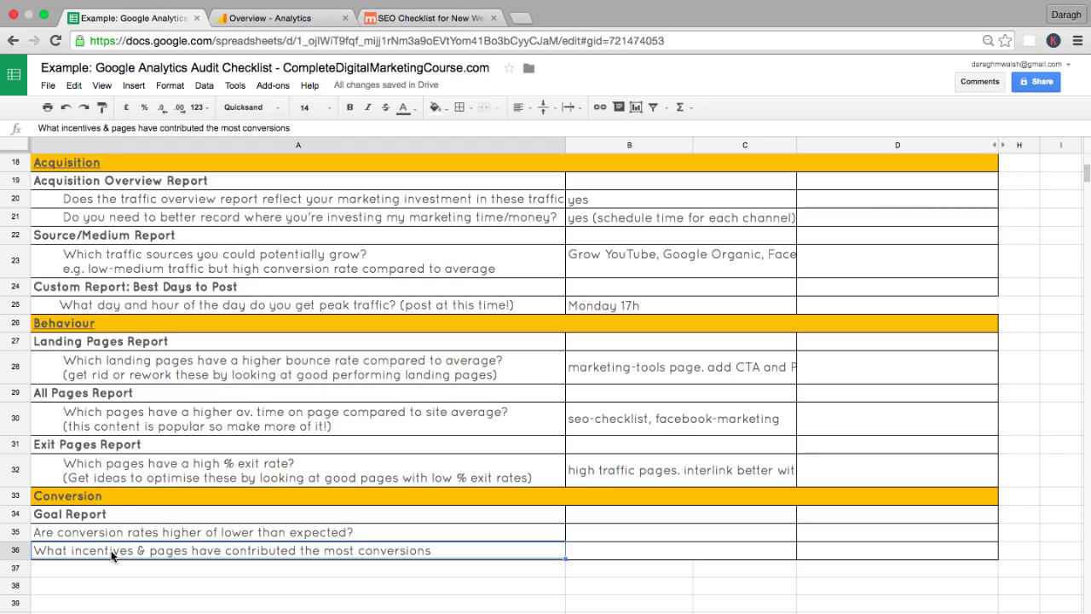
left_click(120, 499)
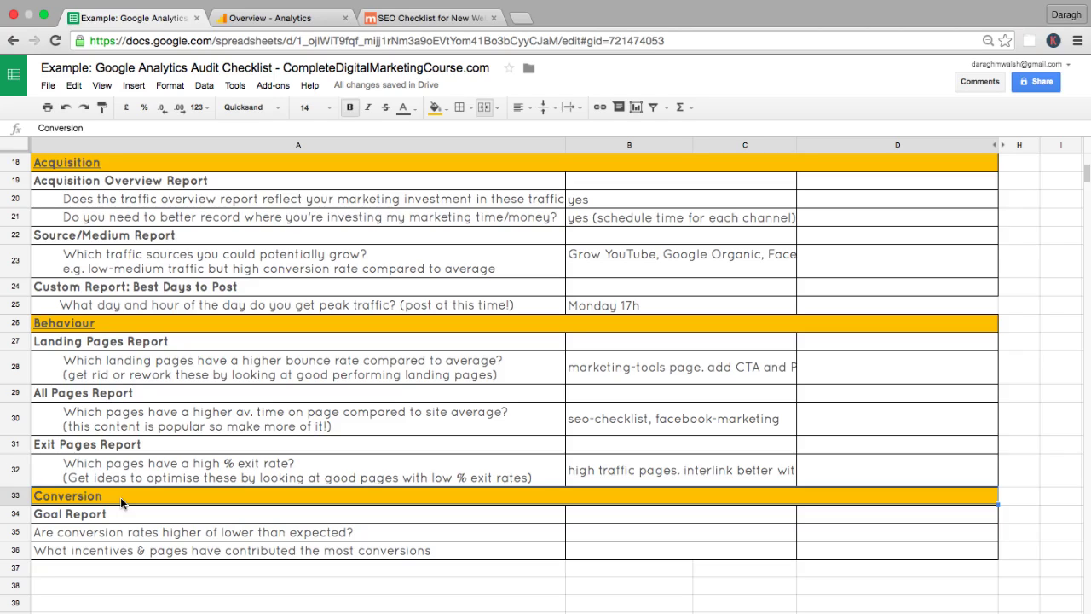
Switch to Google Analytics and examine the goal conversion rate, completion locations and Email Sign Up completions in the Goals Overview
left_click(271, 20)
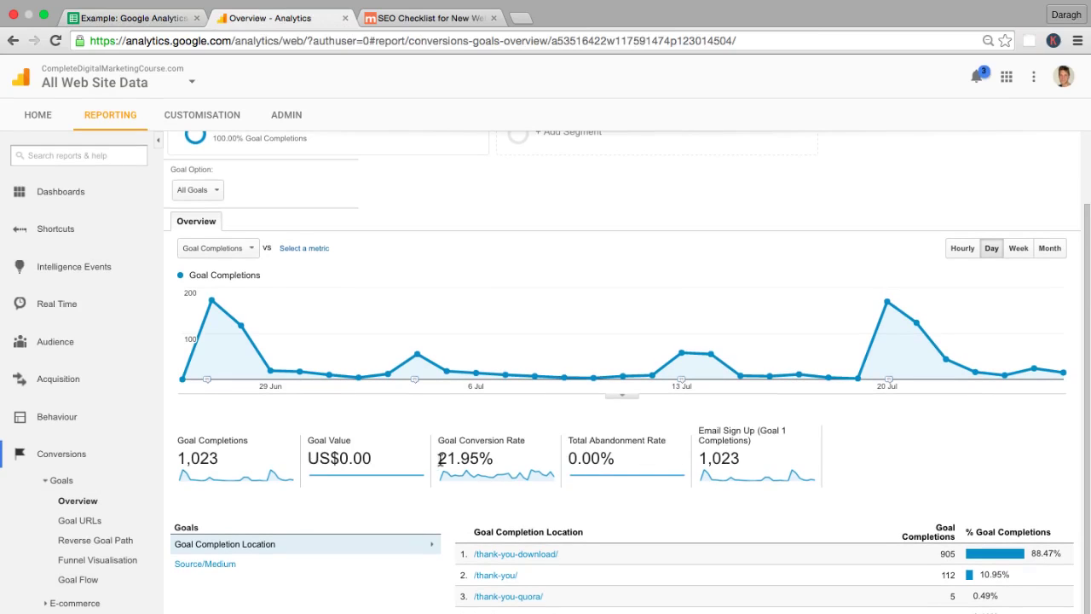
mouse_move(438, 460)
left_mouse_down()
mouse_move(508, 458)
mouse_move(438, 458)
left_mouse_up()
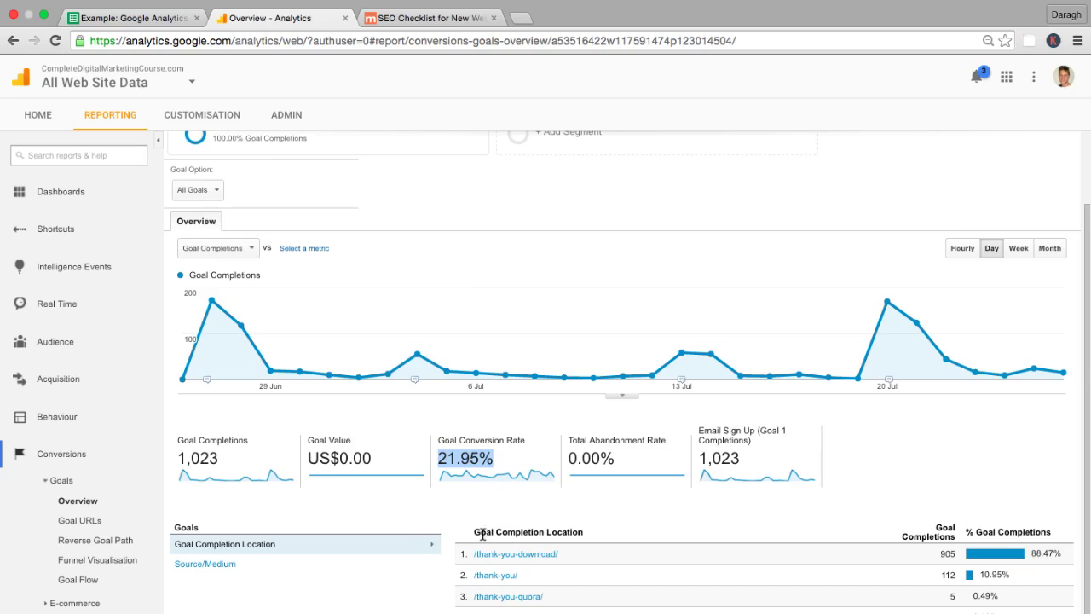
left_click_drag(474, 532, 590, 533)
left_click_drag(698, 459, 758, 461)
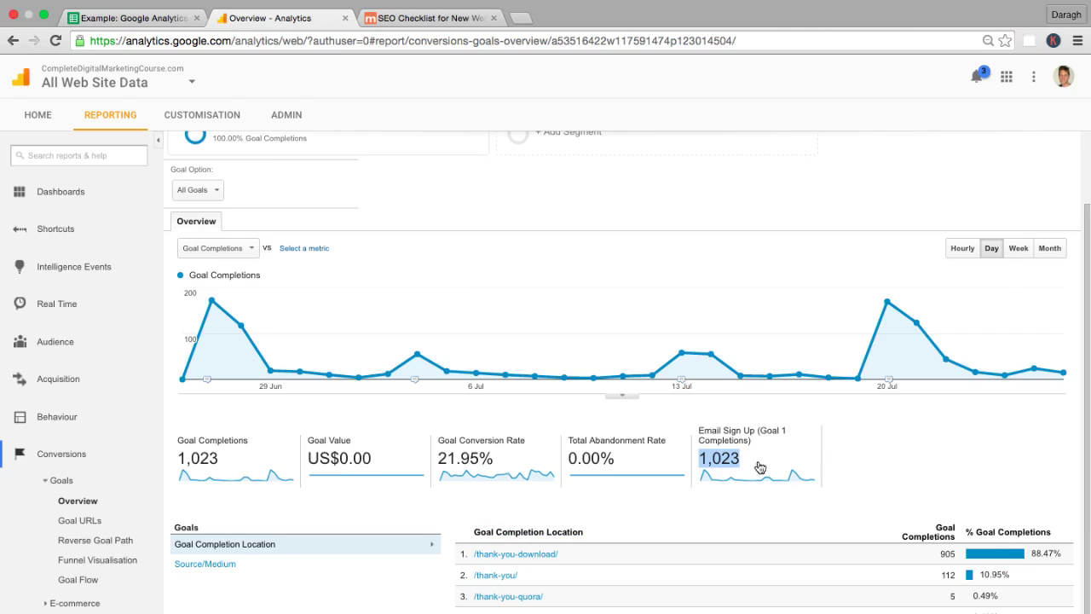
scroll(999, 261, "up", 2)
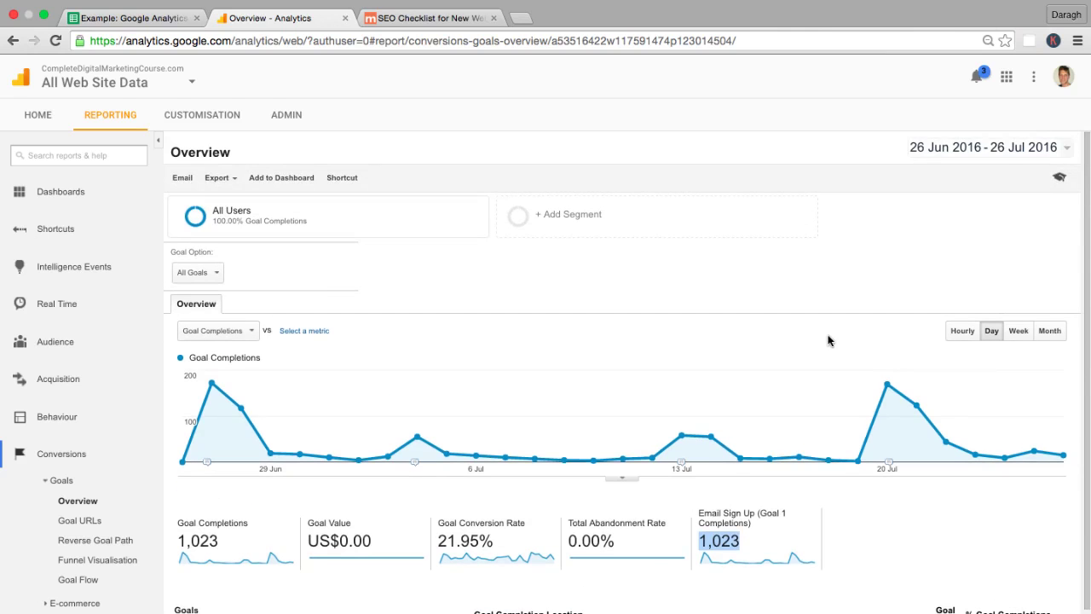
scroll(818, 333, "down", 2)
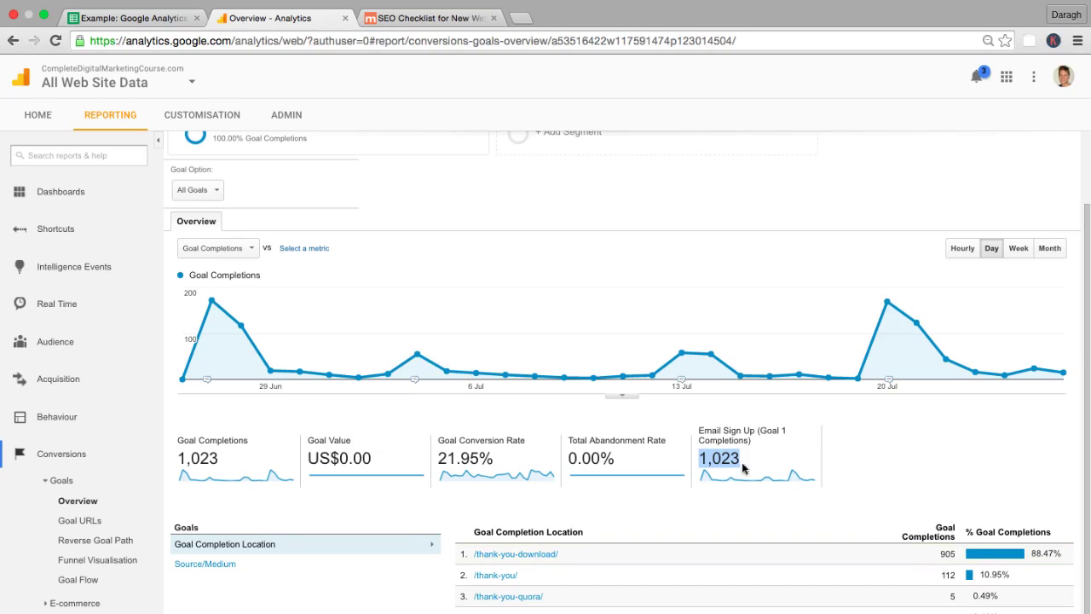
left_click(706, 461)
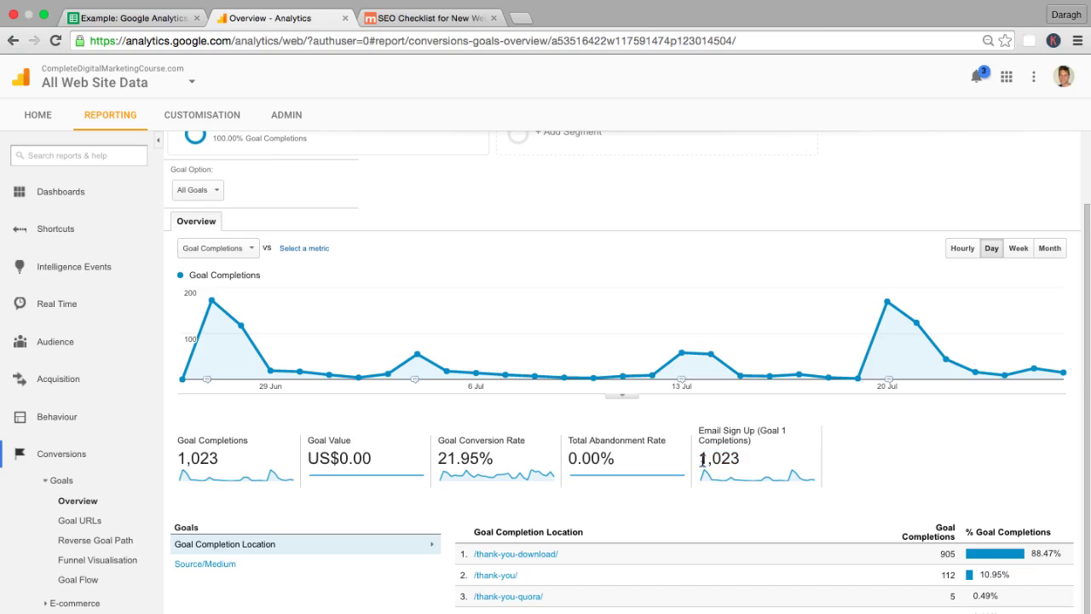
left_click_drag(699, 459, 742, 460)
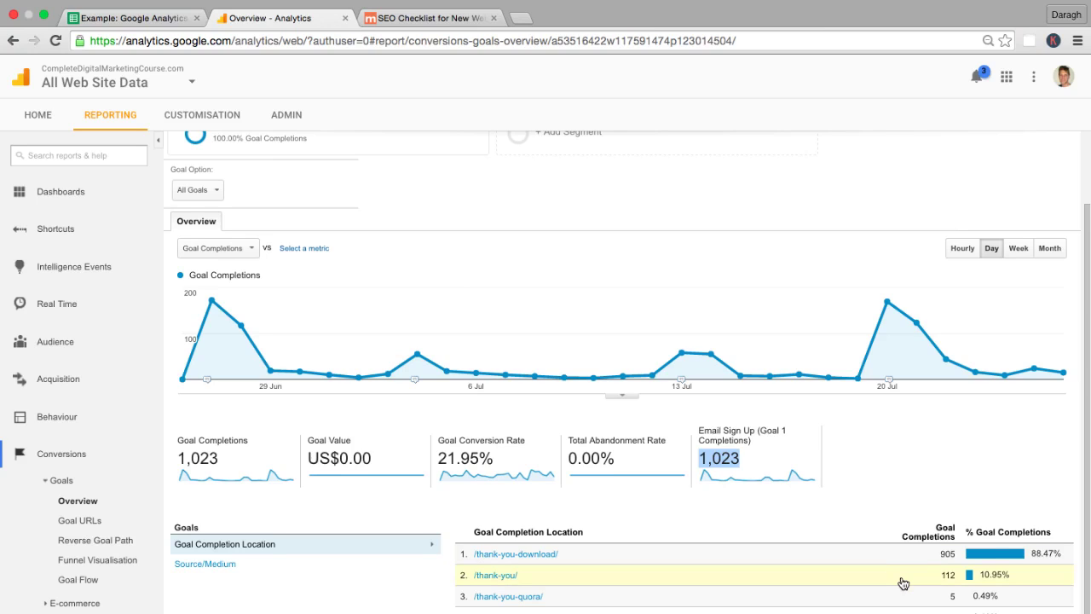
Switch to the SEO checklist page and examine its title, email sign-up box and PDF bonus offer
left_click(431, 18)
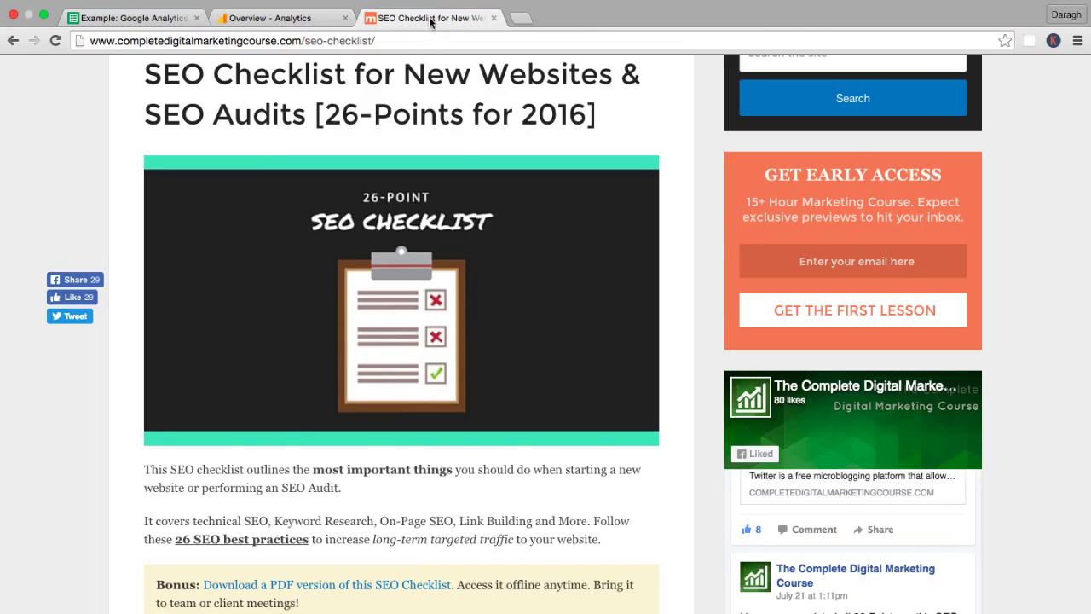
scroll(699, 317, "up", 1)
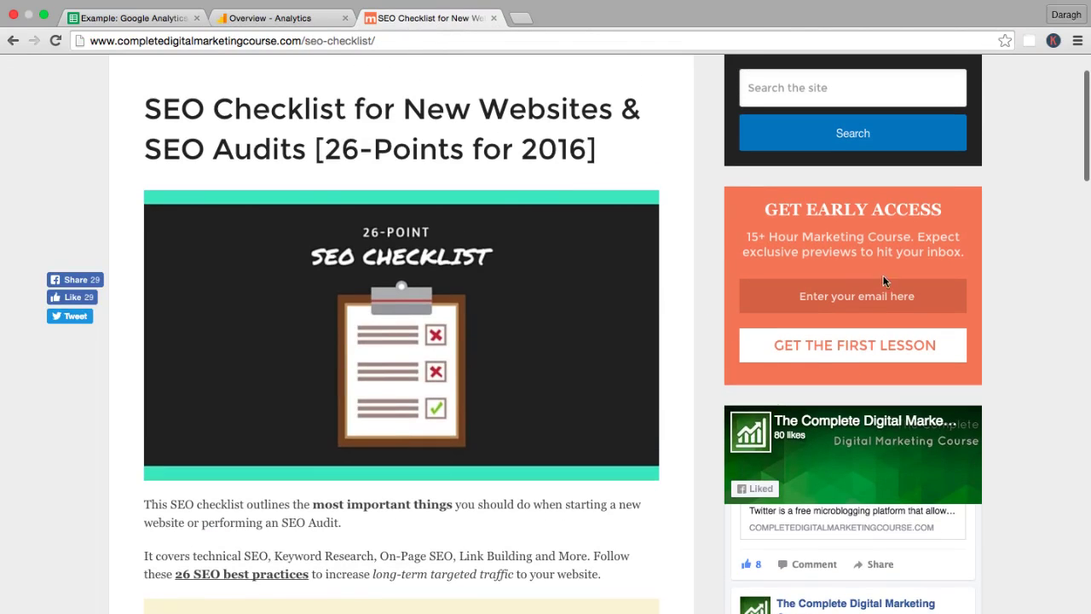
scroll(680, 358, "down", 2)
scroll(680, 358, "down", 1)
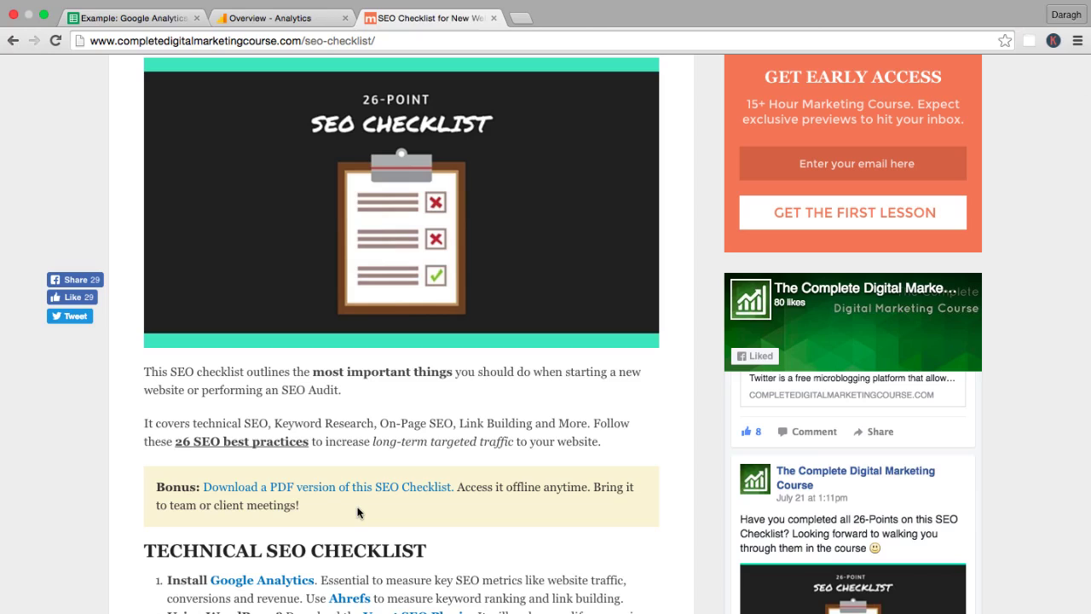
scroll(241, 471, "up", 5)
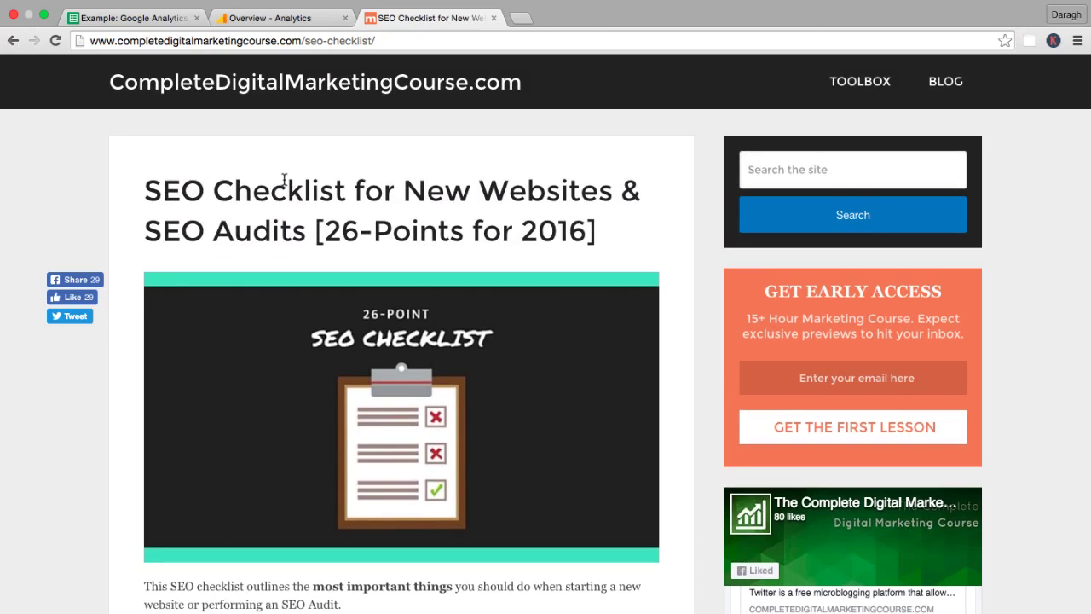
scroll(284, 178, "down", 2)
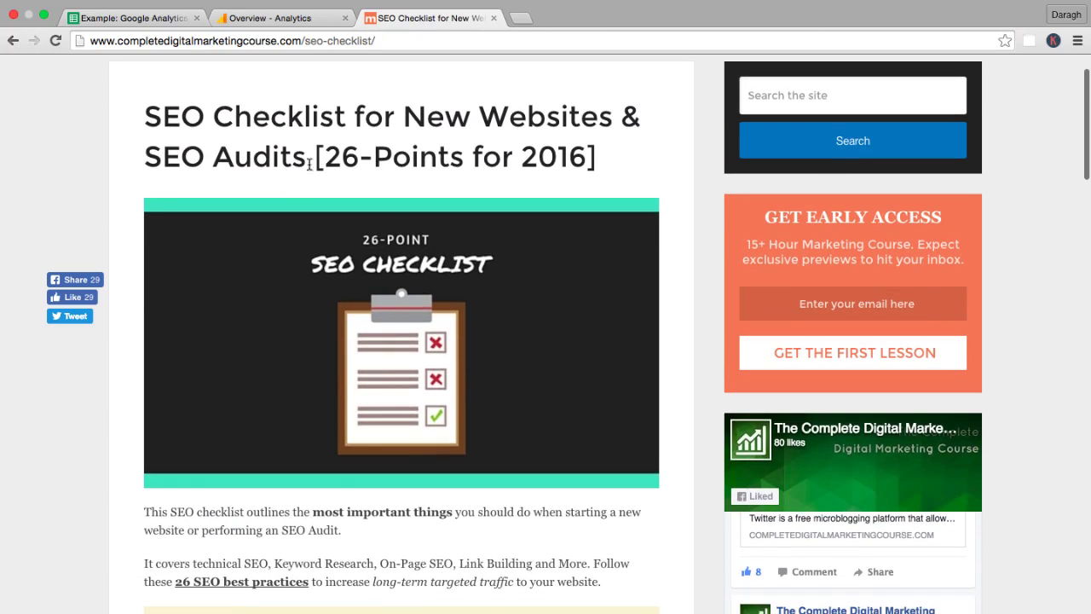
left_click_drag(323, 156, 601, 159)
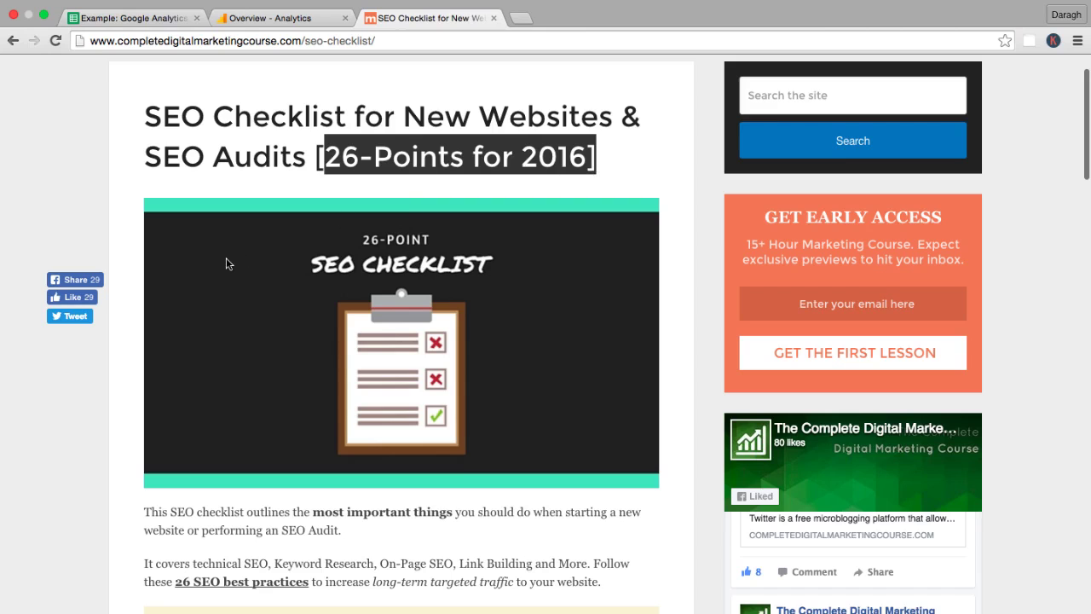
Open the download form for the SEO checklist's PDF bonus, look it over and close it without submitting
scroll(226, 258, "down", 3)
scroll(226, 264, "down", 2)
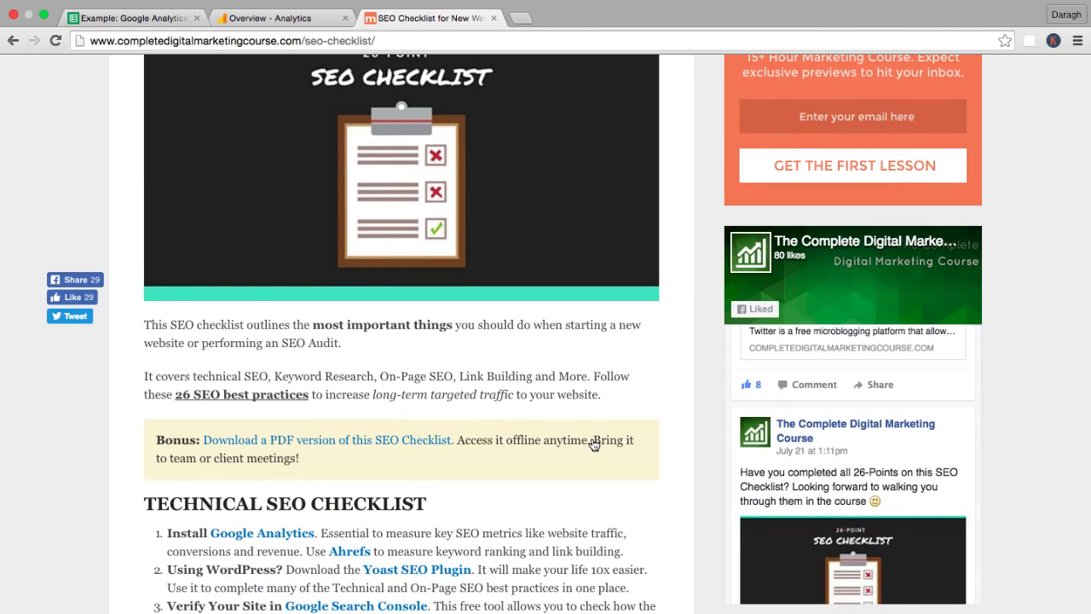
left_click(395, 441)
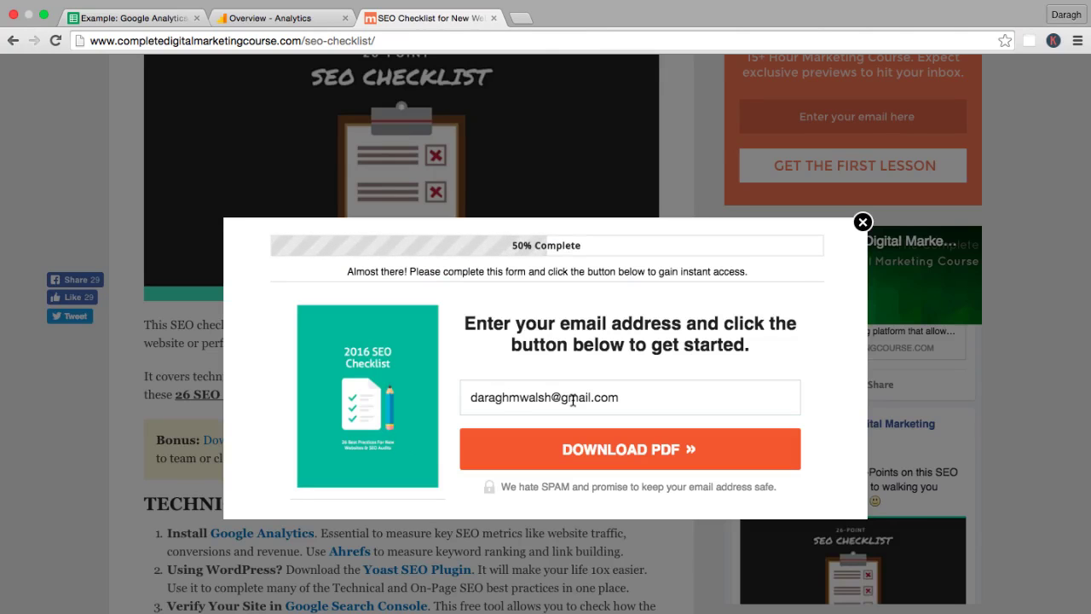
left_click(864, 224)
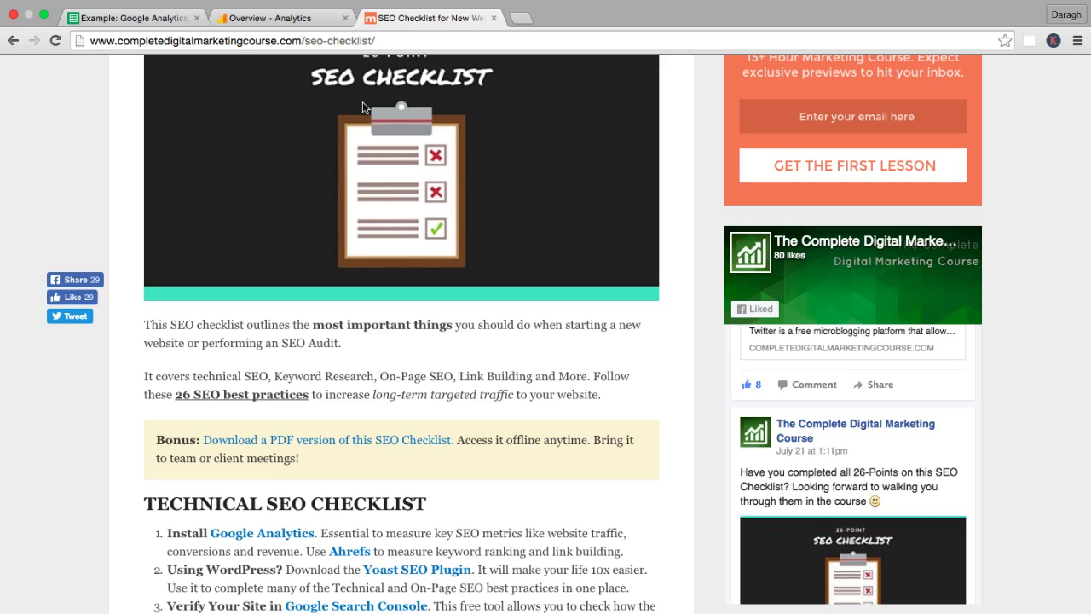
Switch to Google Analytics, check the goal completions for /thank-you-download/ and return to the Goals Overview
left_click(304, 19)
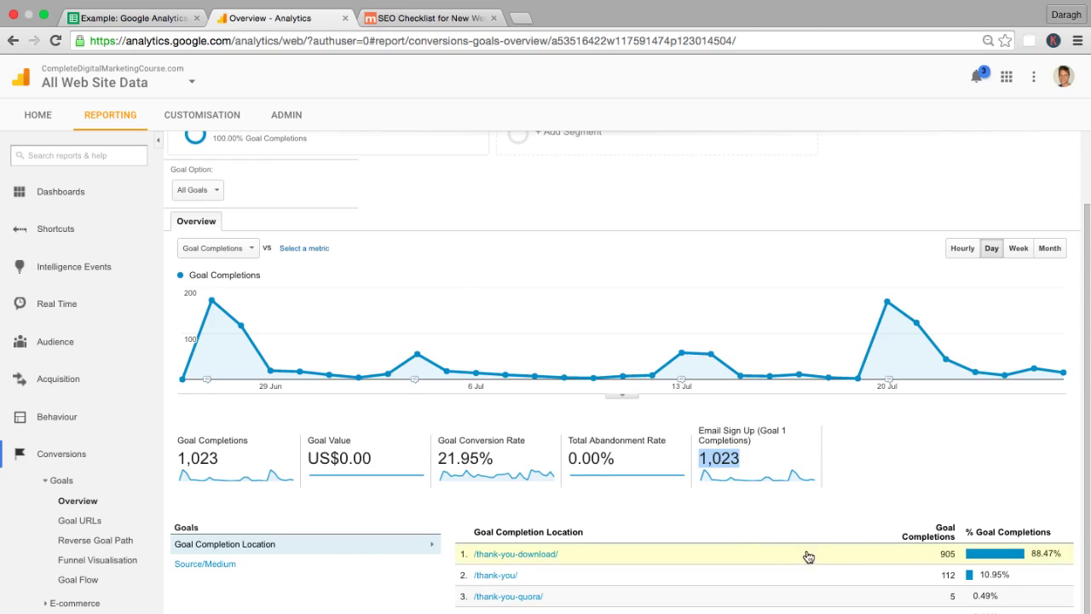
double_click(947, 555)
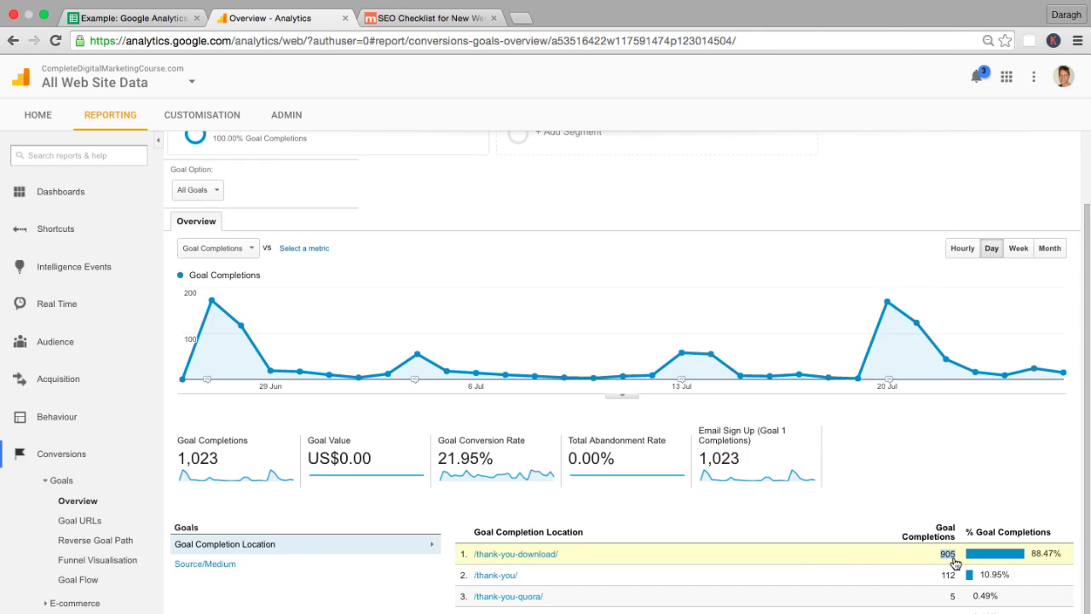
left_click(953, 559)
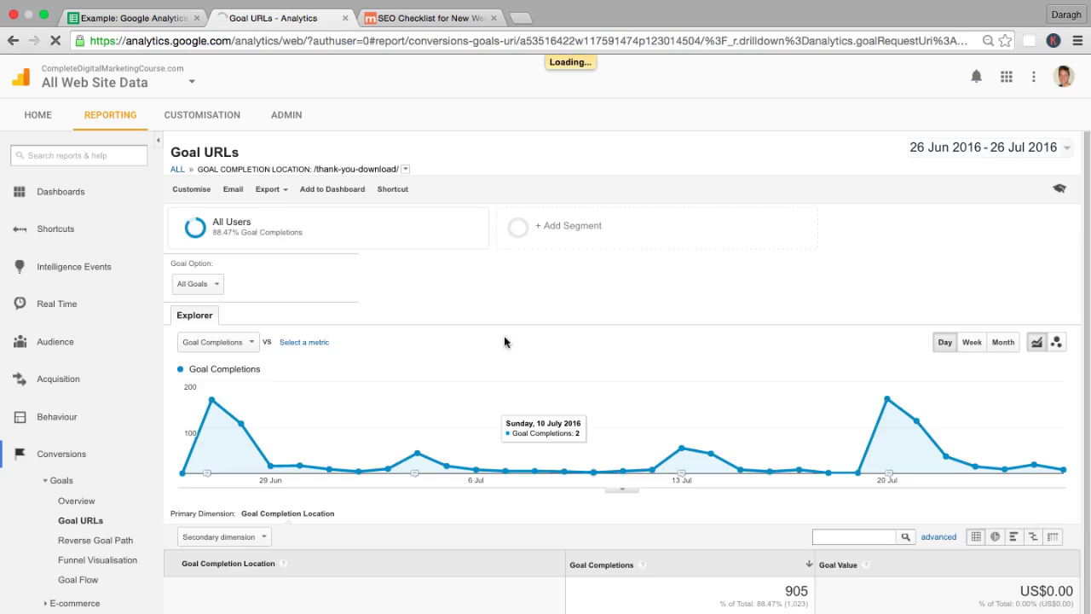
left_click(13, 42)
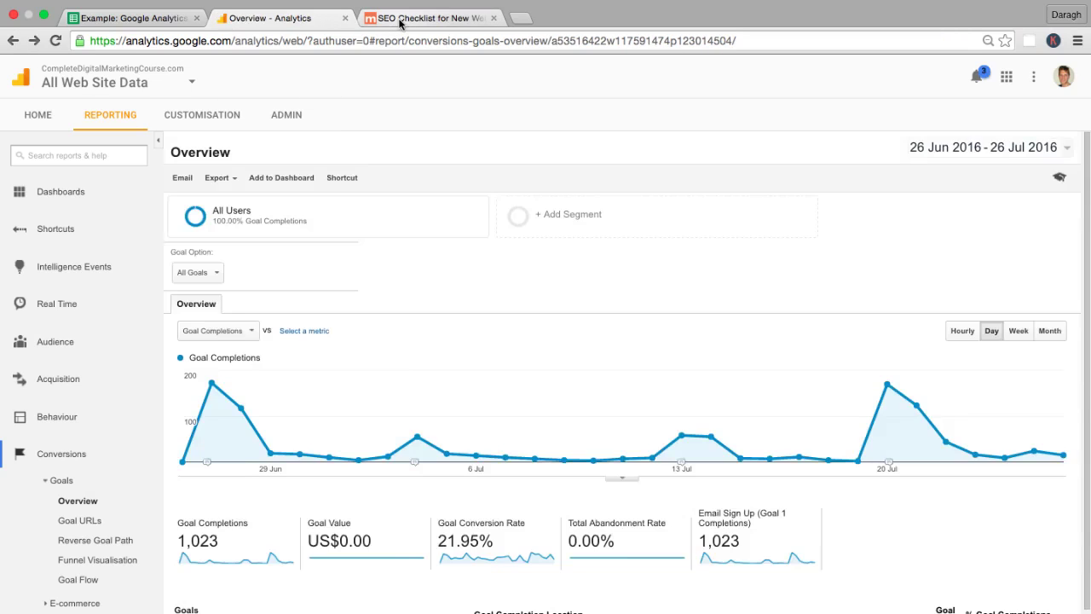
Switch back to the SEO checklist page, open the recent YouTube Marketing post and find its PDF bonus offer
left_click(399, 19)
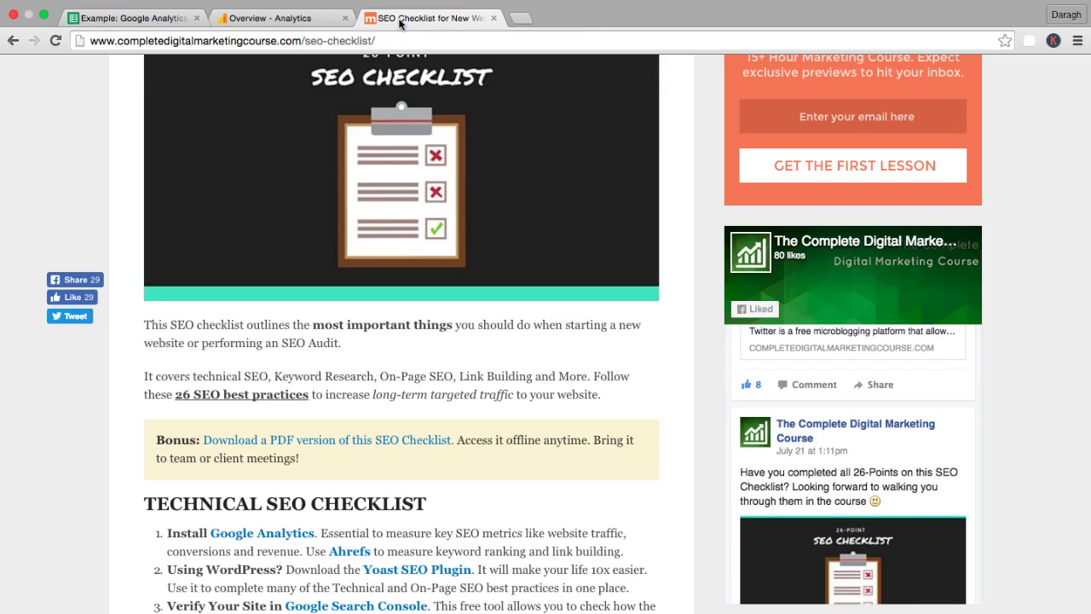
scroll(693, 293, "down", 3)
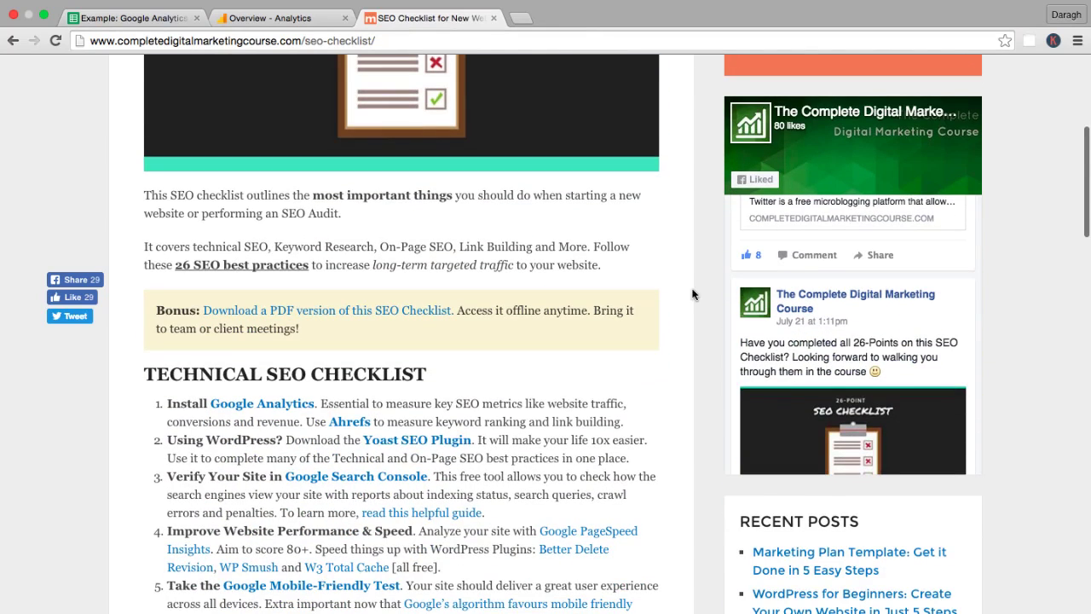
scroll(841, 496, "down", 3)
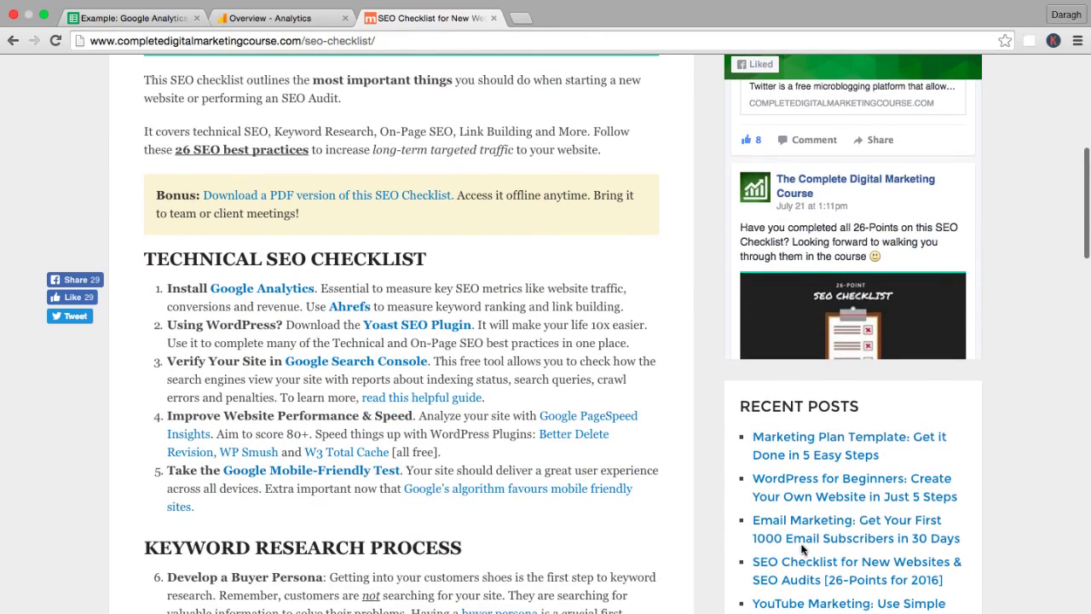
left_click(798, 605)
scroll(659, 488, "down", 5)
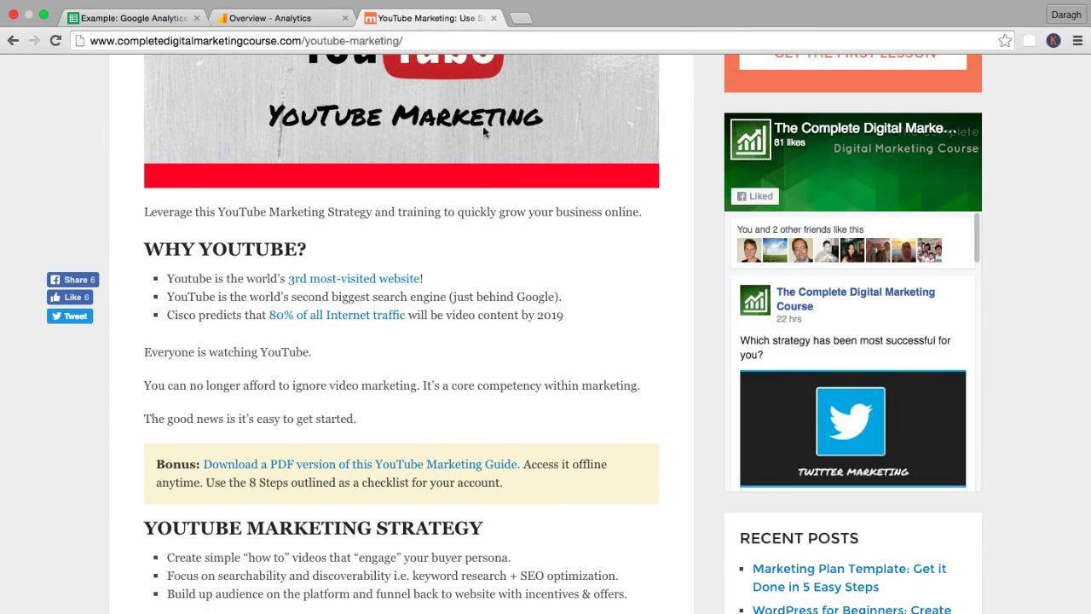
Switch to Google Analytics and examine the goal completions in the Goals Overview by Source/Medium
left_click(285, 21)
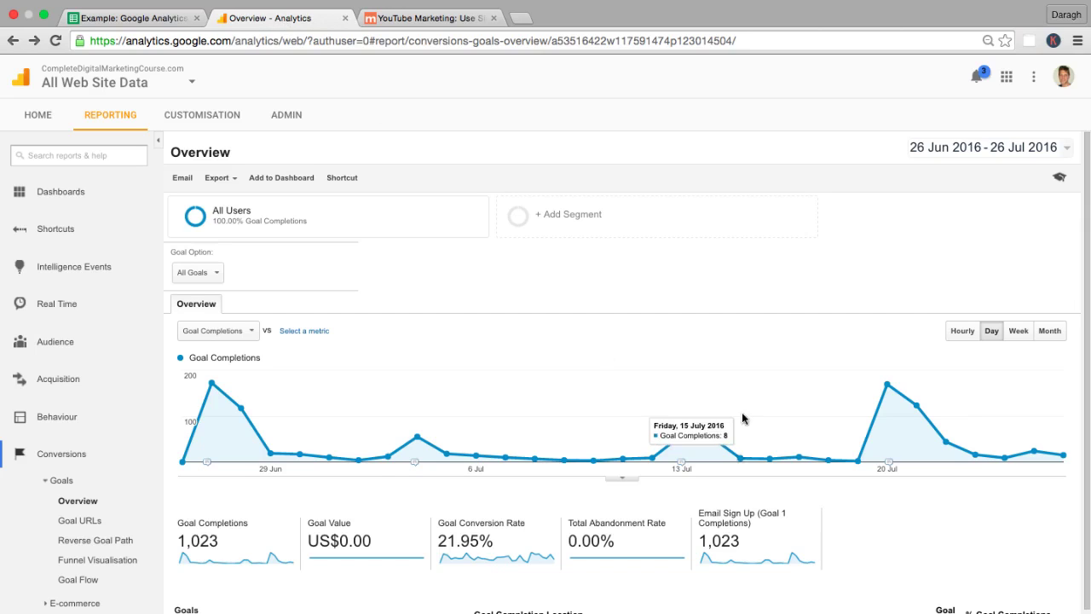
scroll(743, 419, "down", 2)
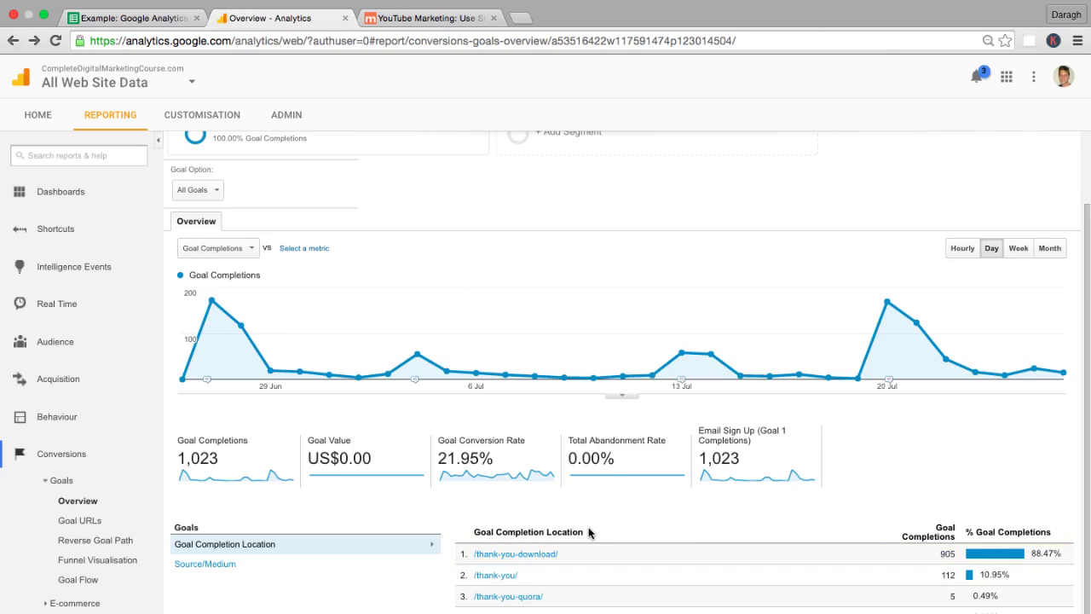
left_click(211, 565)
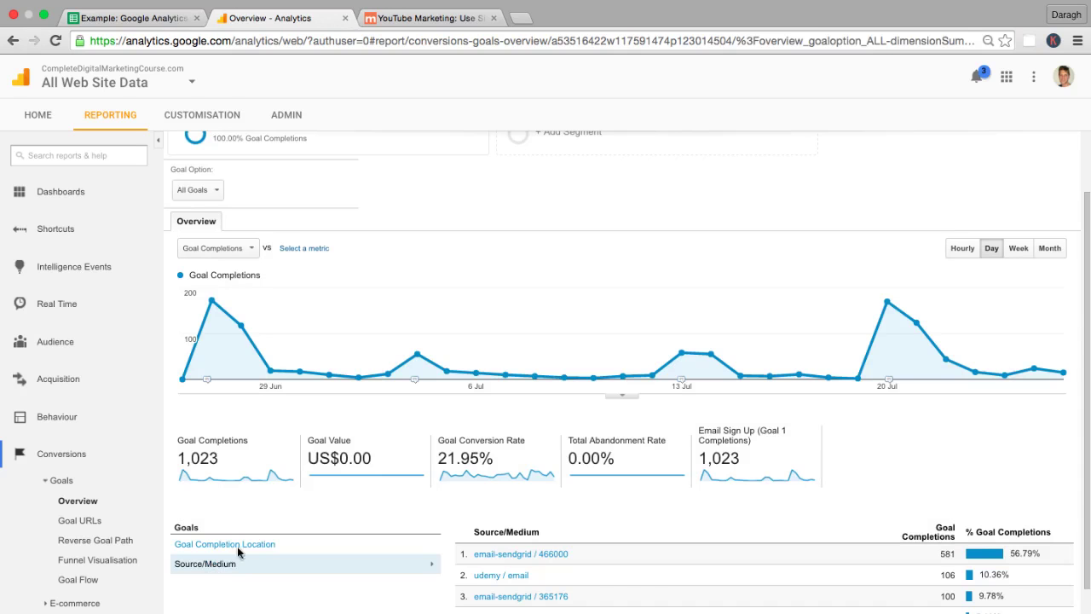
scroll(458, 510, "down", 3)
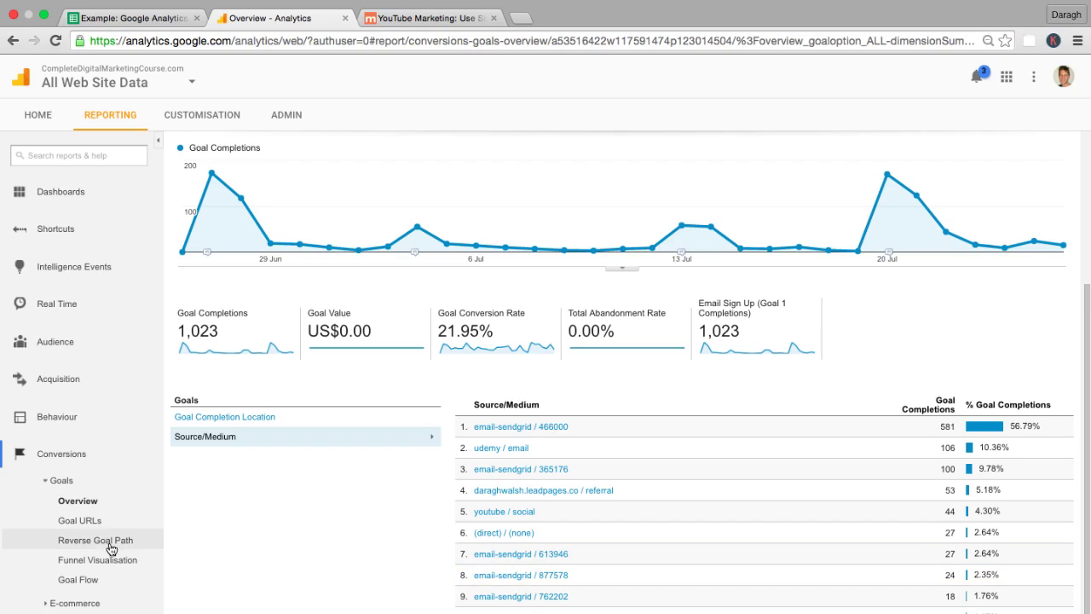
Open the Funnel Visualisation report, examine which pages led to Email Sign Up, and check the PDF bonus on the YouTube Marketing page
left_click(98, 562)
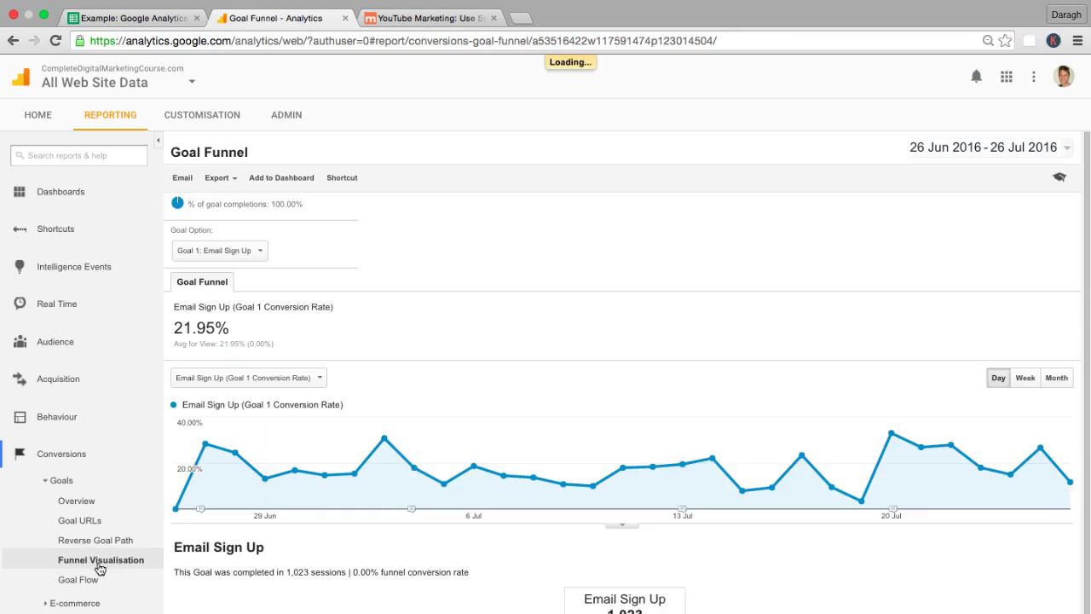
scroll(288, 506, "down", 2)
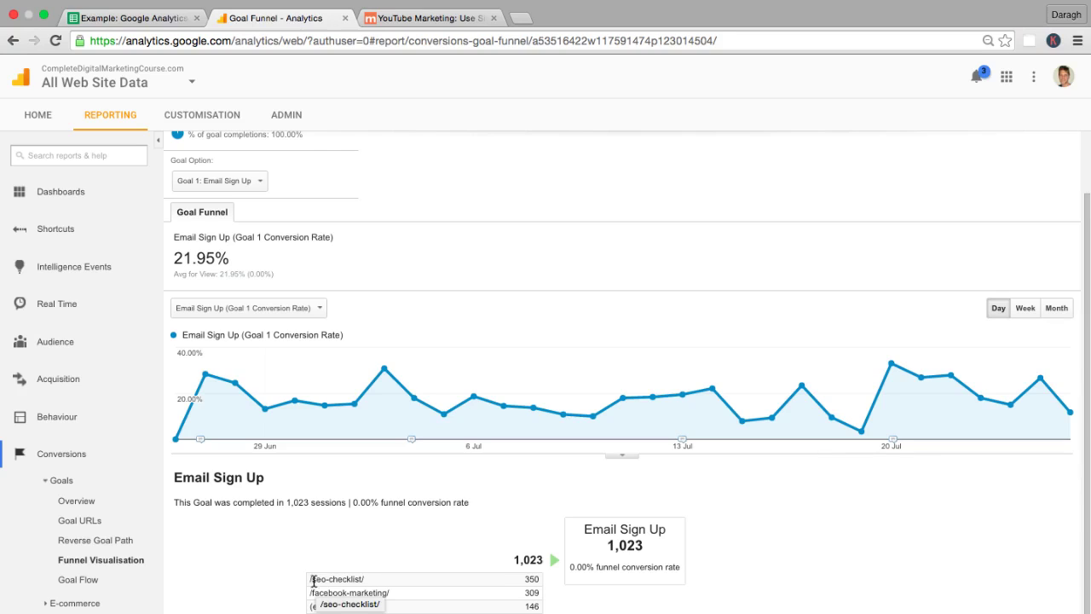
left_click_drag(316, 583, 540, 578)
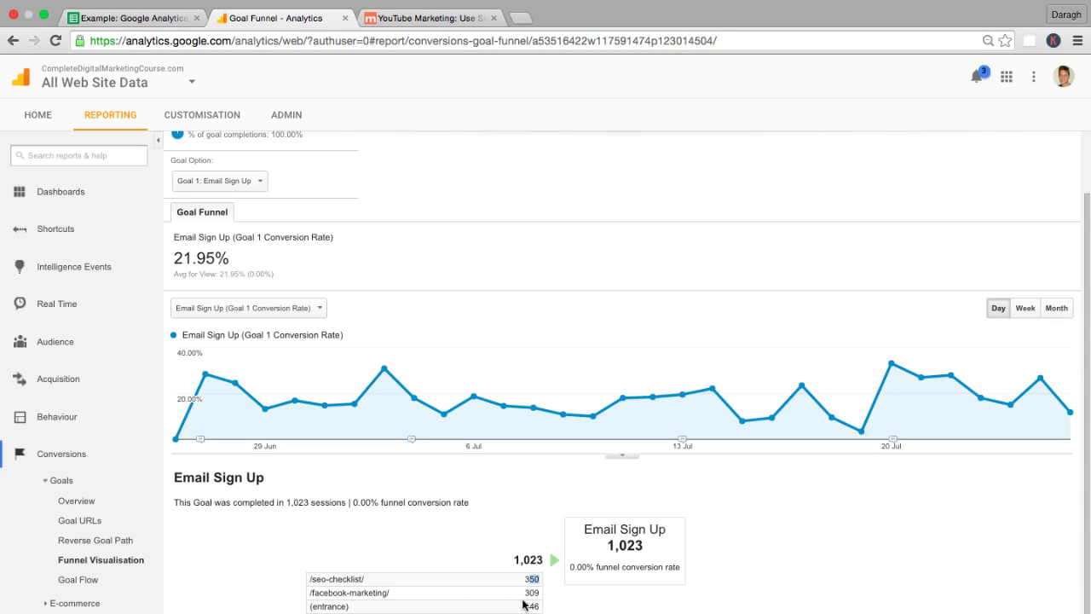
mouse_move(523, 592)
left_mouse_down()
mouse_move(540, 594)
mouse_move(538, 607)
left_mouse_up()
left_click(528, 613)
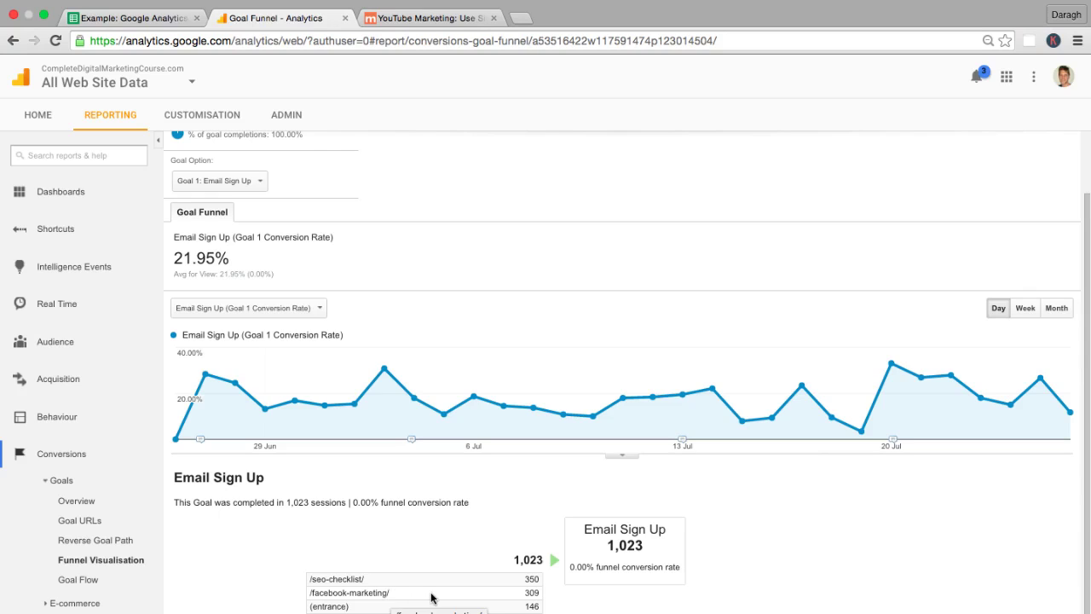
left_click(432, 21)
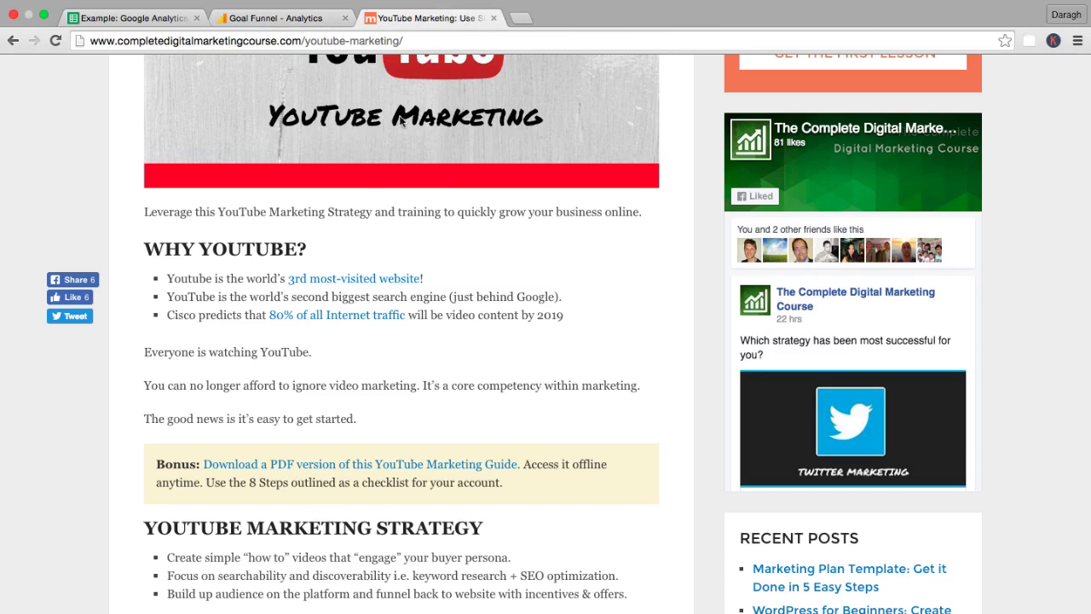
left_click(314, 25)
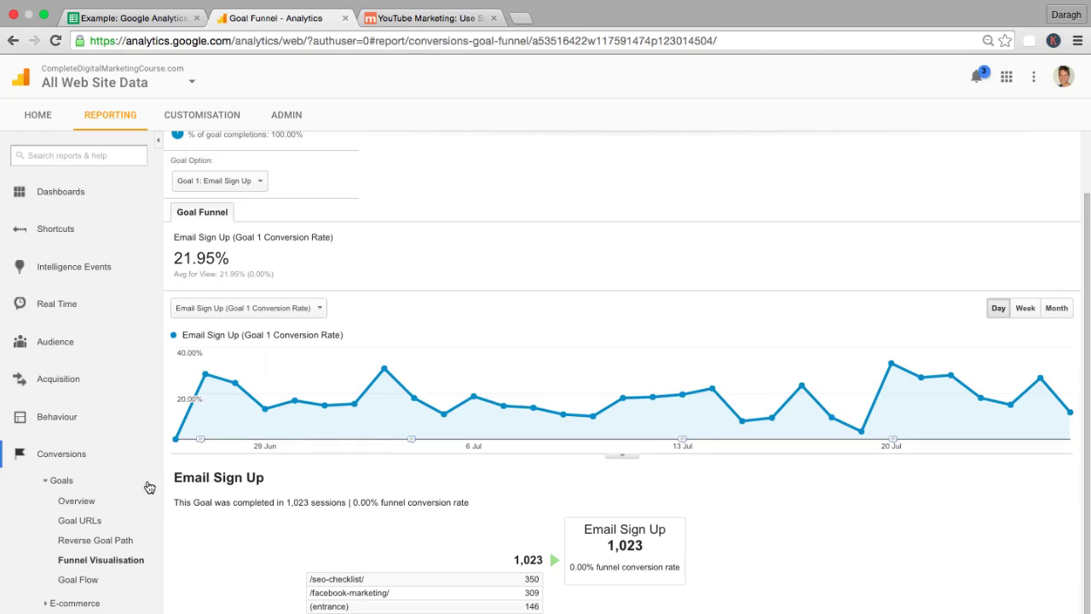
Open the Goal Flow report and examine the Email Sign Up sessions by source
left_click(78, 586)
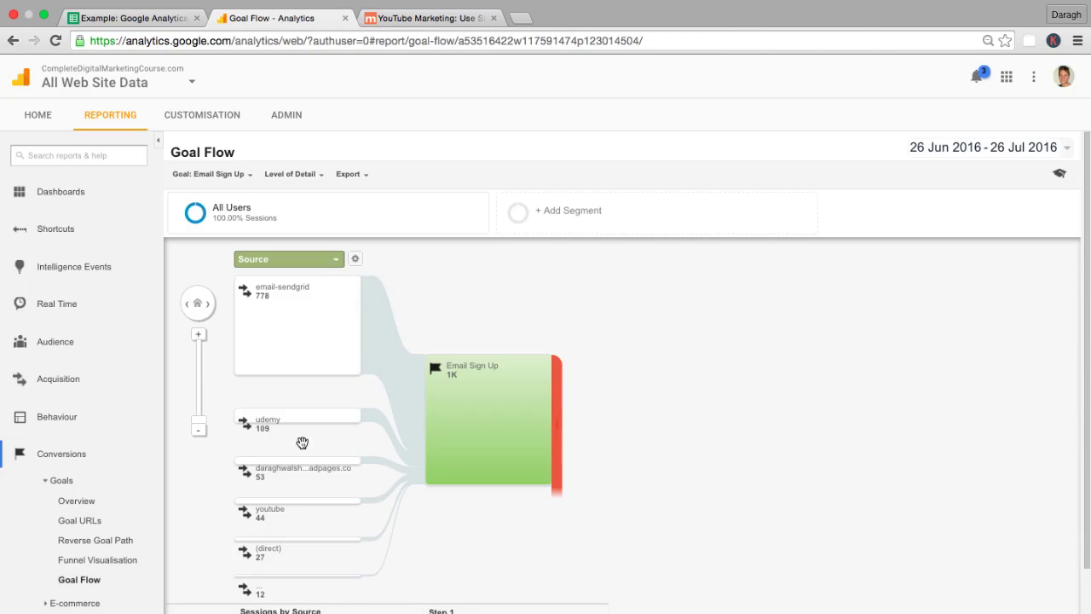
scroll(302, 442, "down", 2)
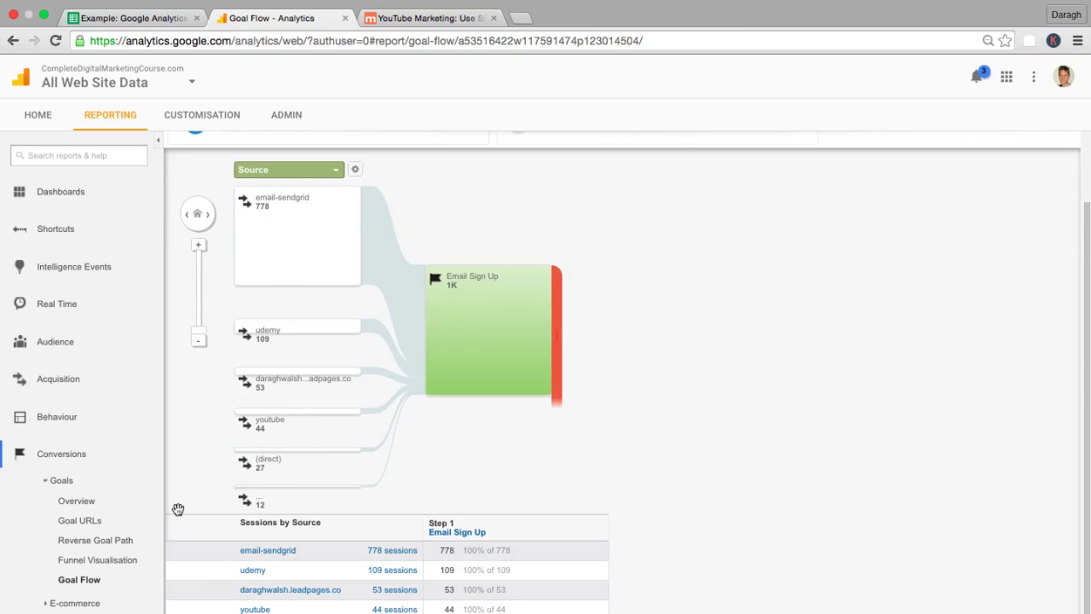
scroll(178, 508, "down", 1)
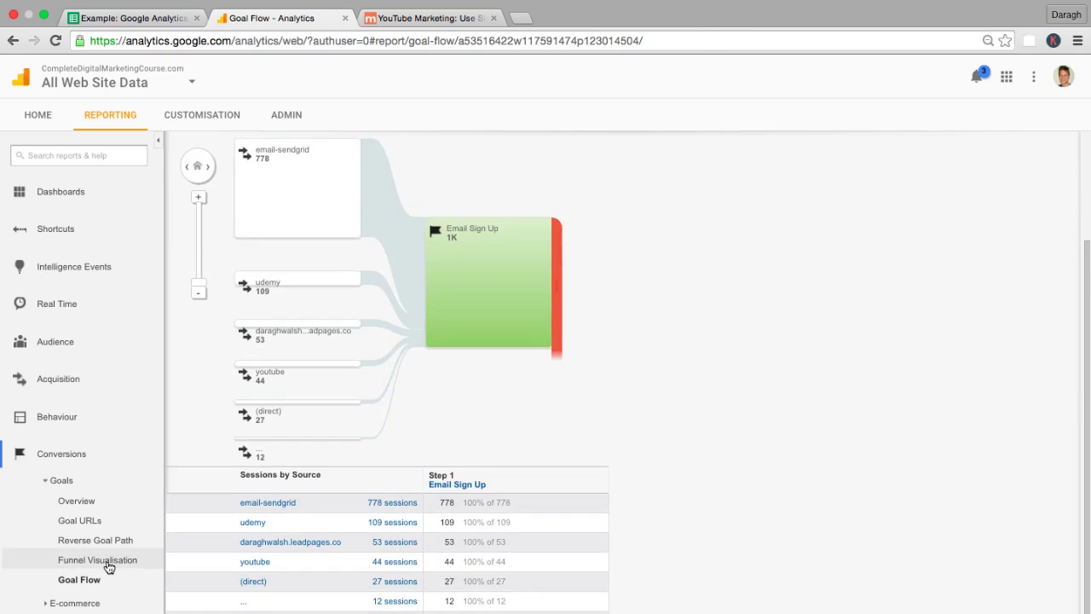
Review the goal completion locations in the Goals Overview and return to the Funnel Visualisation report
left_click(108, 565)
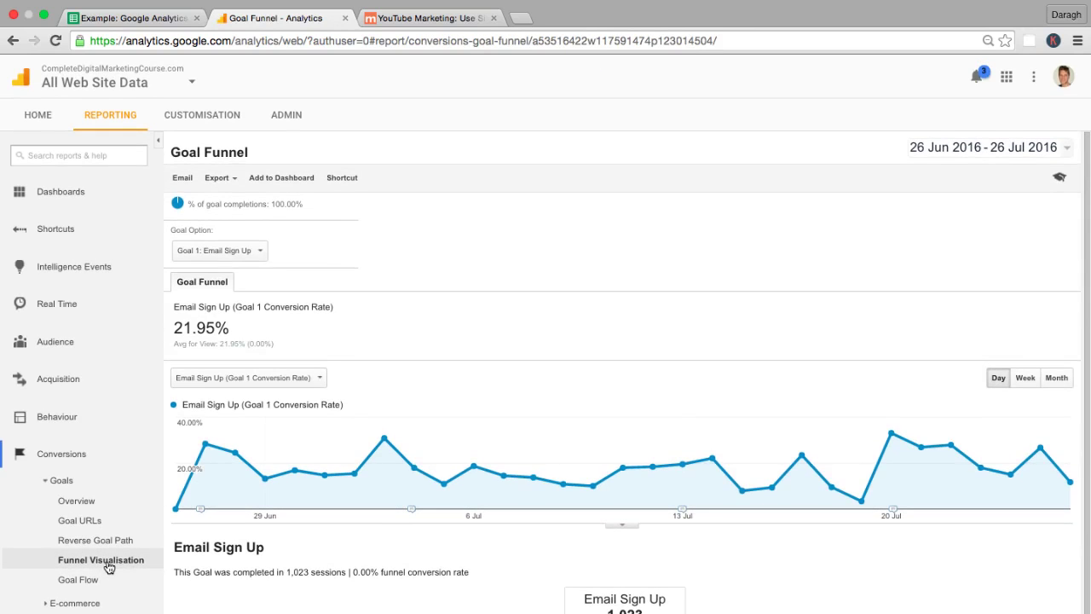
left_click(99, 504)
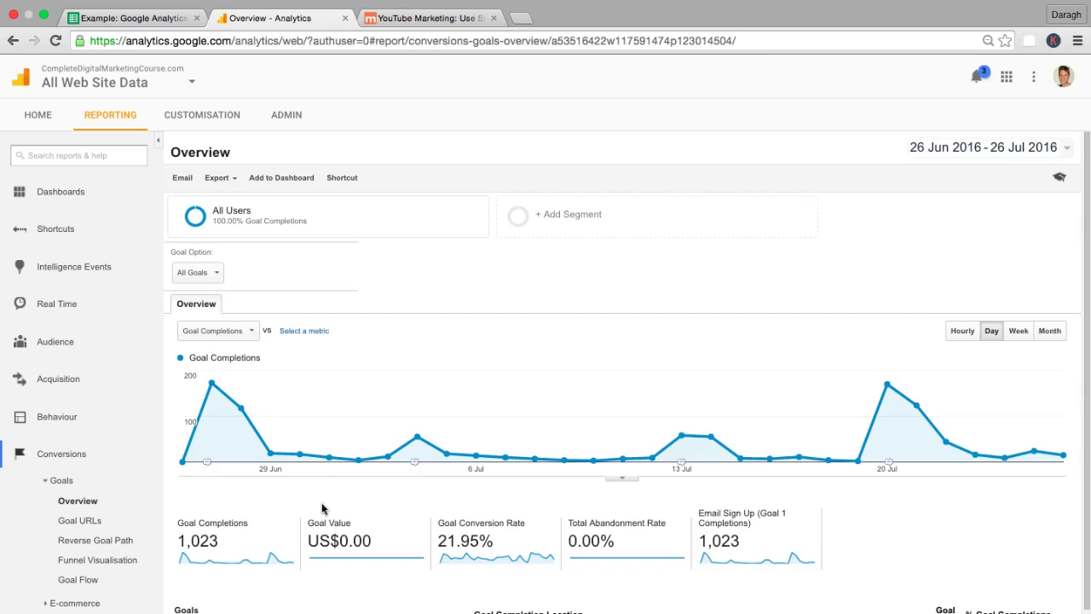
scroll(320, 510, "down", 2)
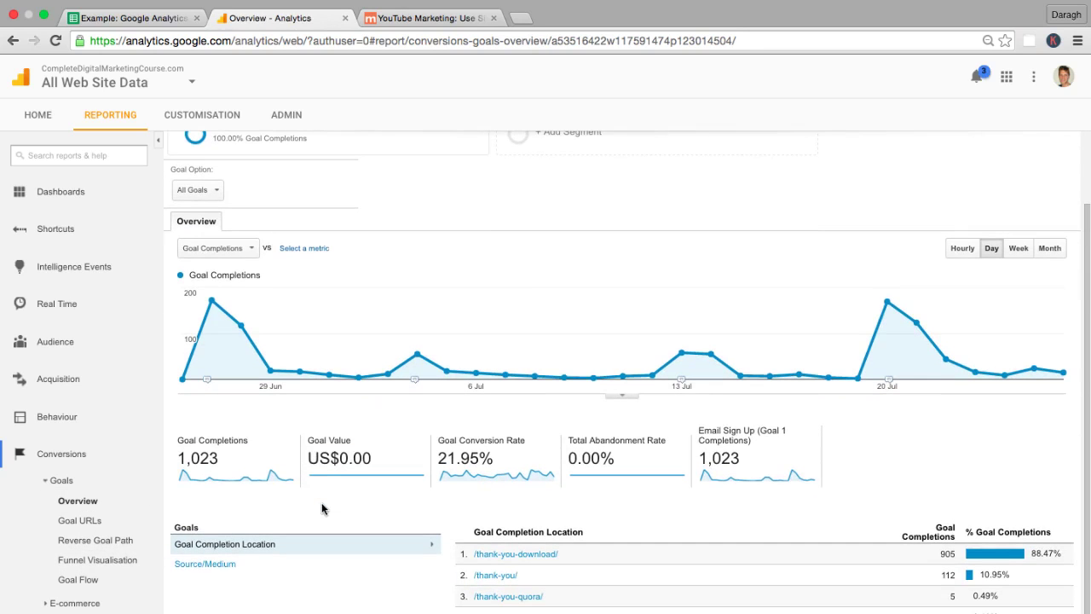
left_click(91, 561)
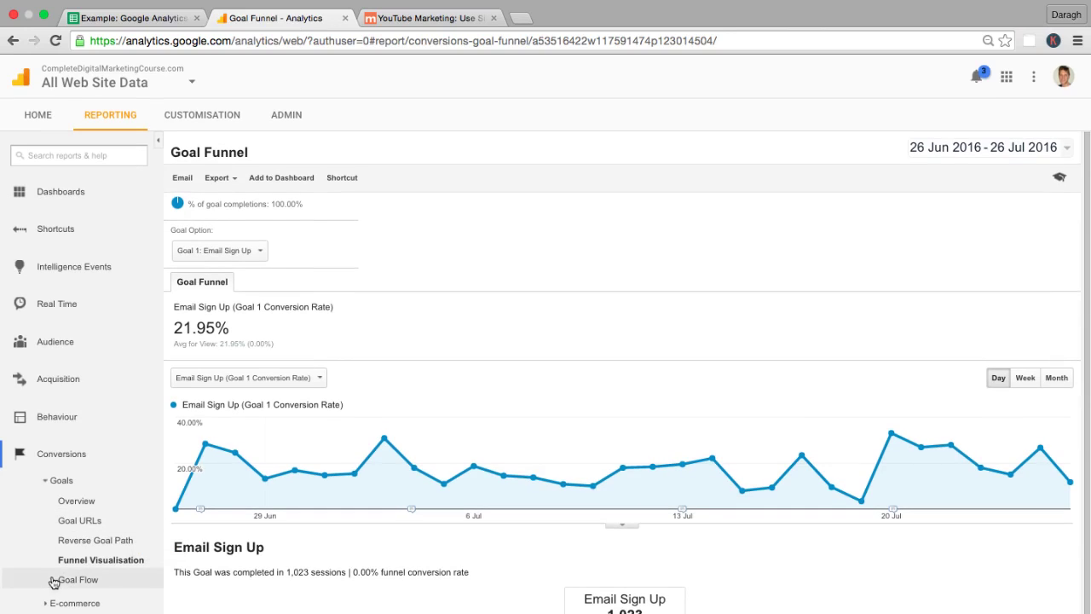
Look over the reports listed under E-commerce and Multi-Channel Funnels, collapsing each group again
left_click(51, 603)
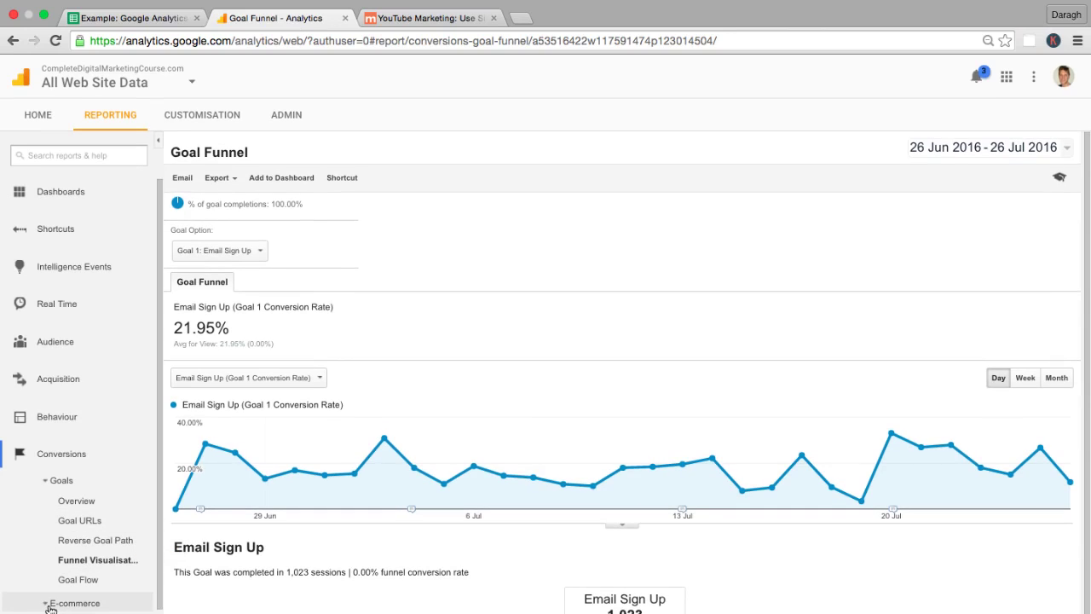
scroll(51, 597, "down", 2)
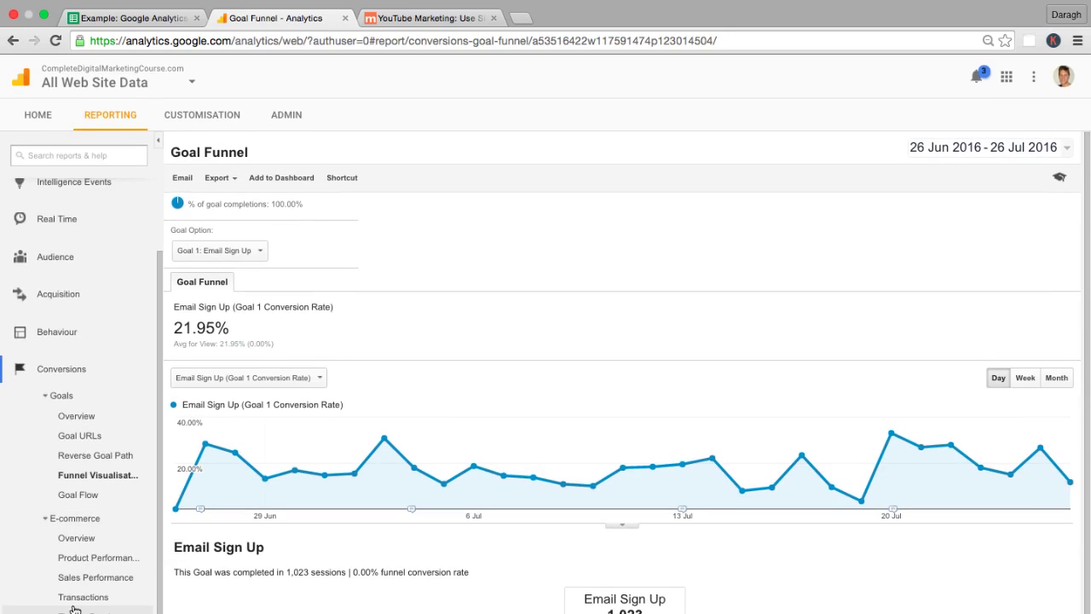
left_click(56, 519)
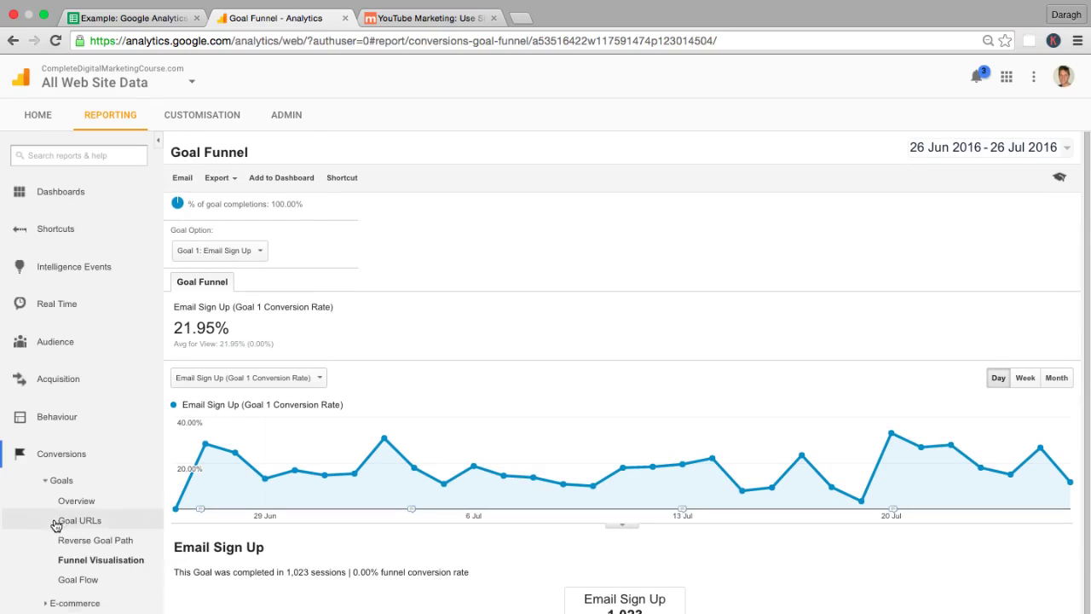
left_click(68, 603)
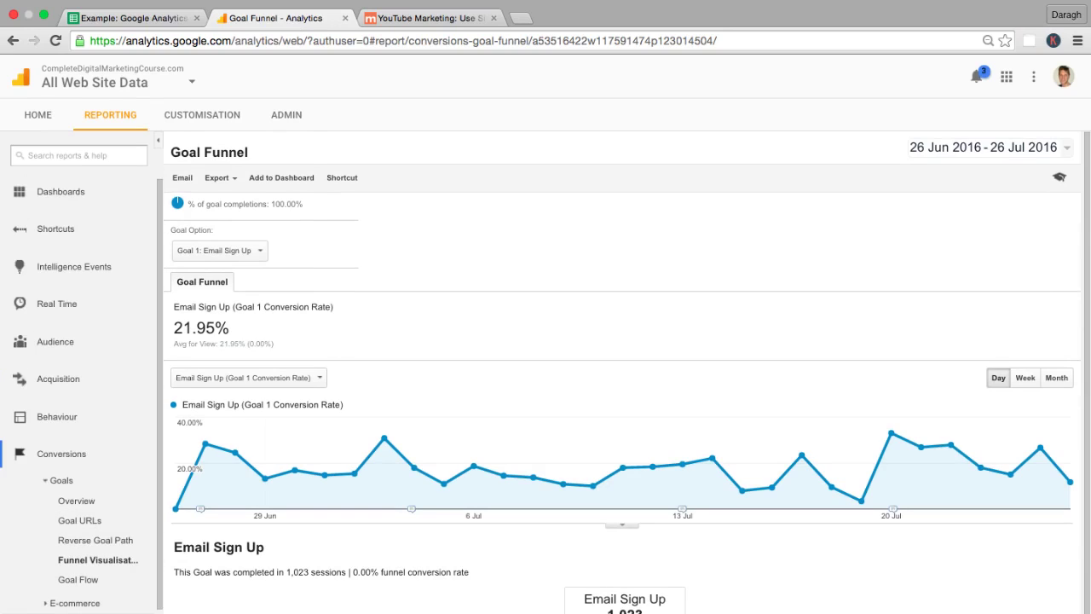
scroll(68, 605, "down", 1)
scroll(86, 608, "down", 1)
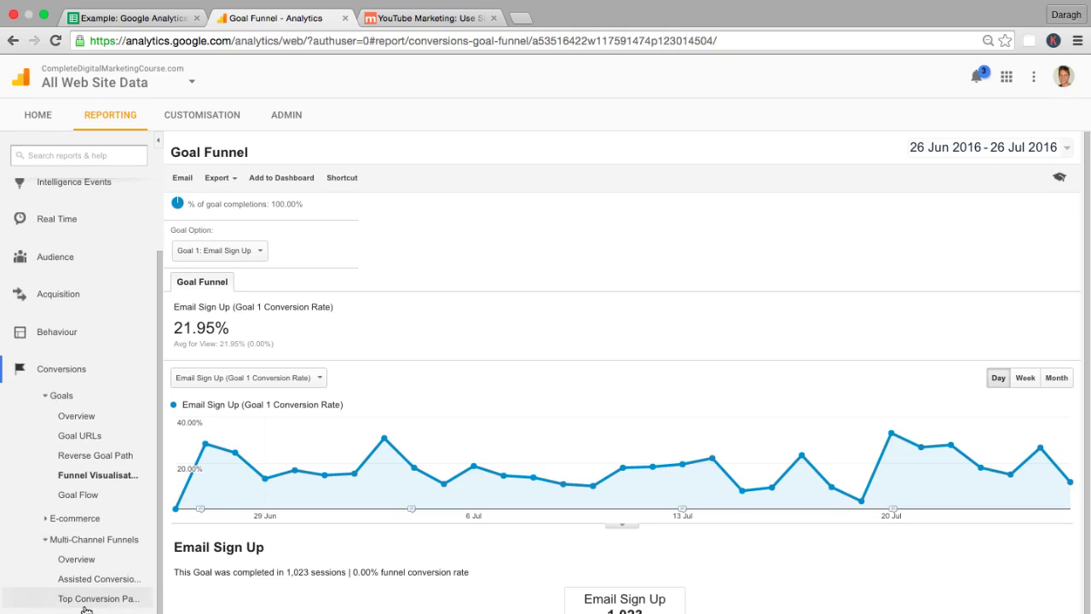
left_click(60, 540)
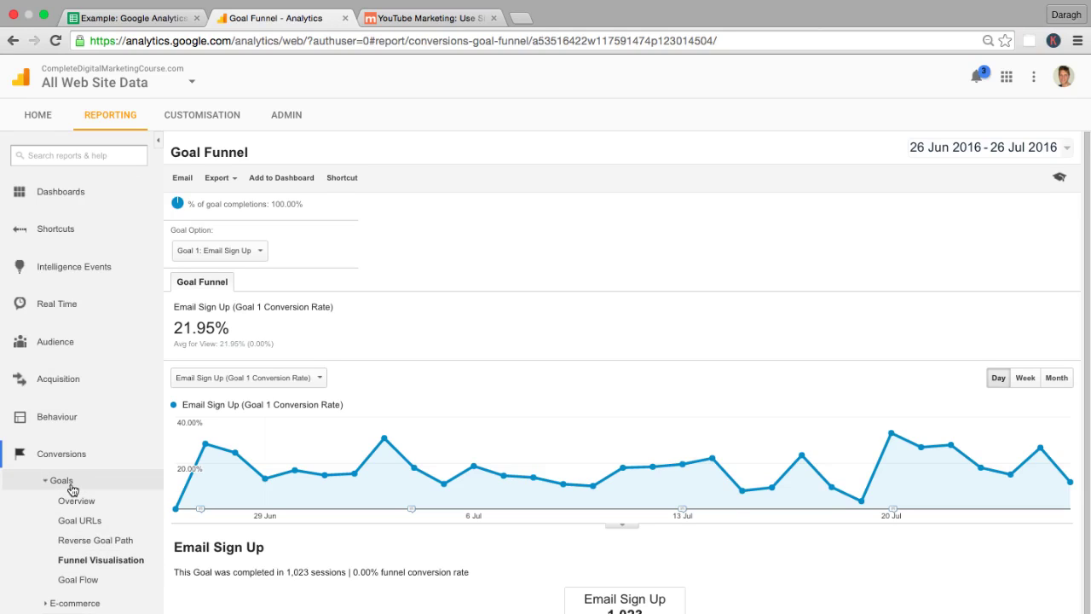
Switch to the audit checklist spreadsheet and enter "yes, 20%" as the insight for whether conversion rates are higher or lower than expected
scroll(190, 601, "down", 2)
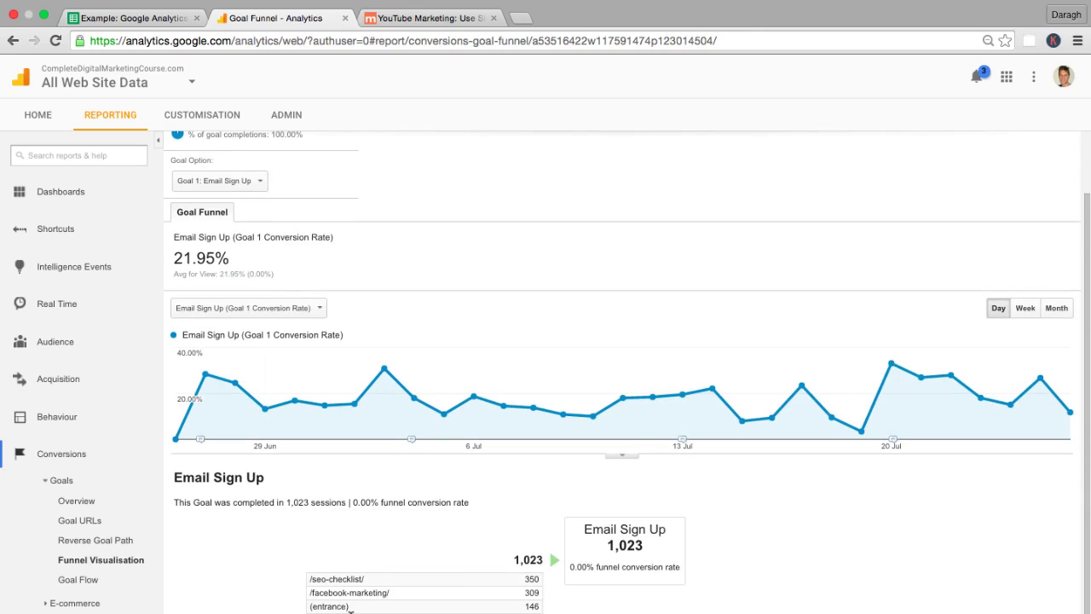
left_click(153, 18)
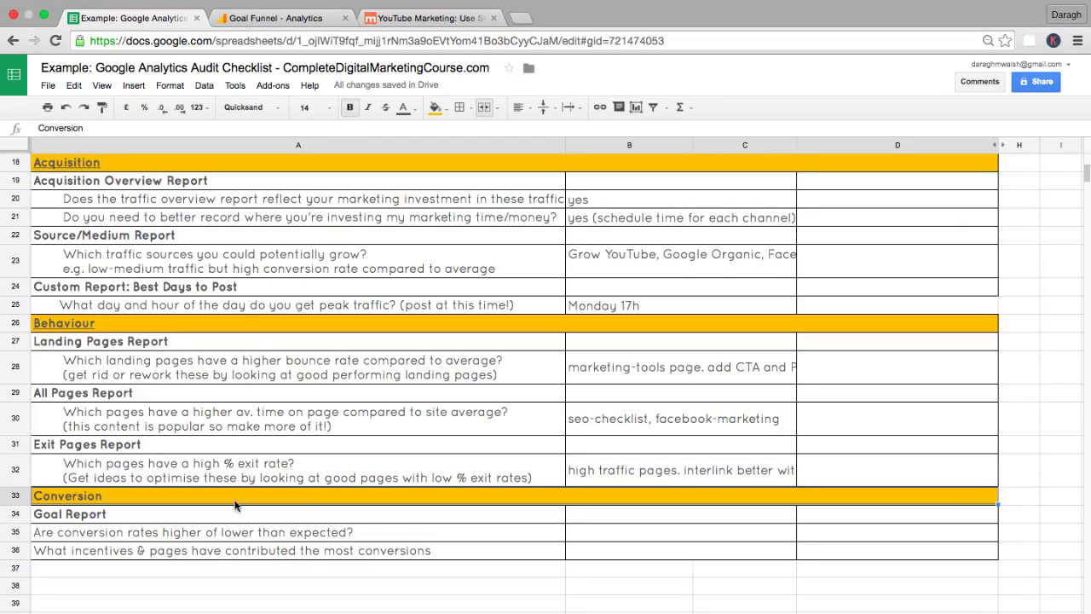
left_click(623, 537)
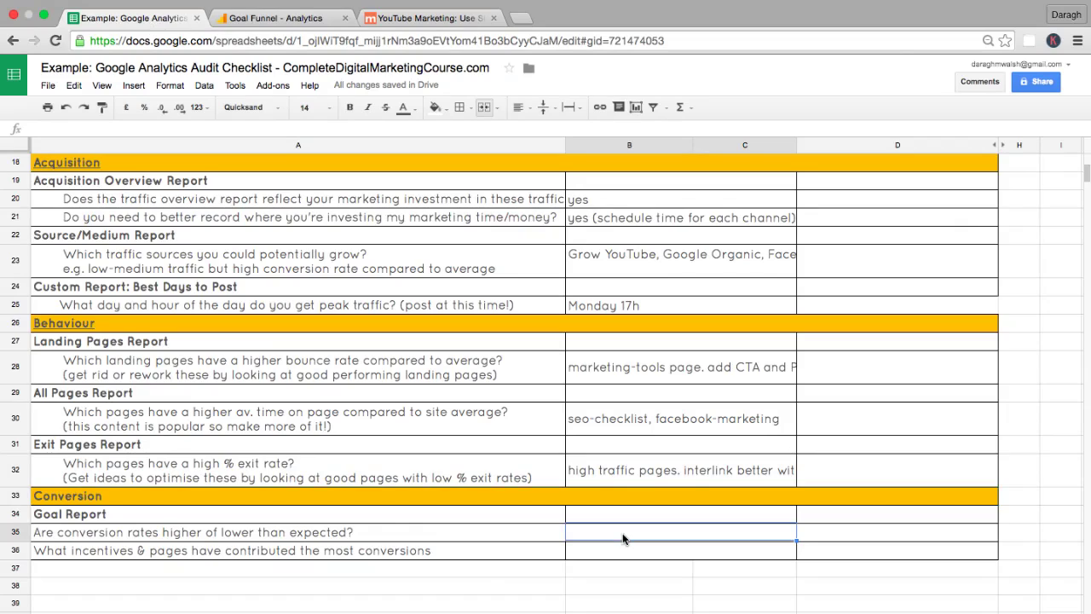
type("yes")
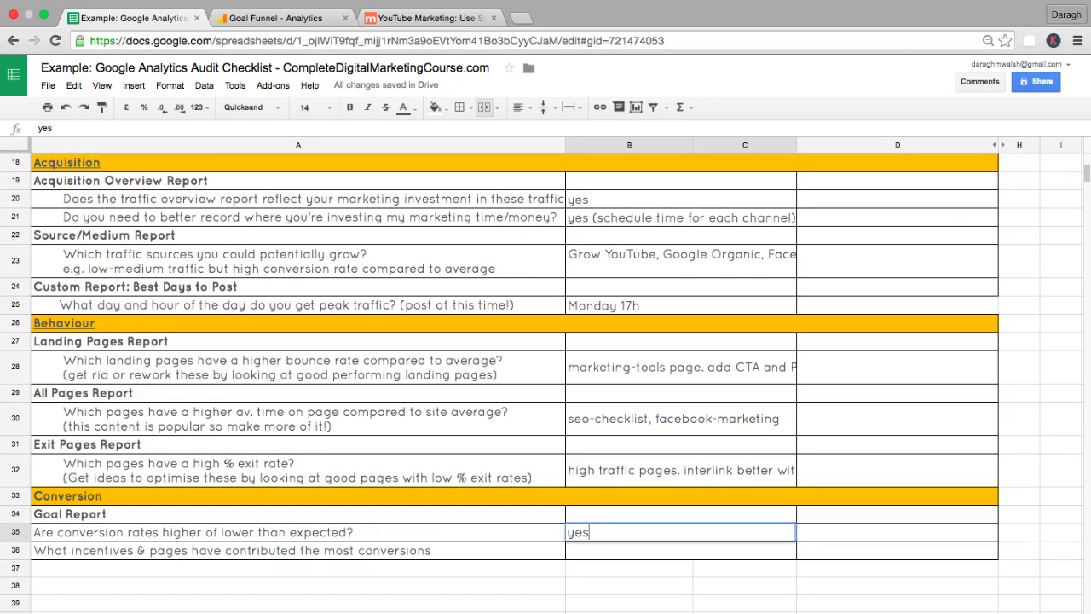
key("Return")
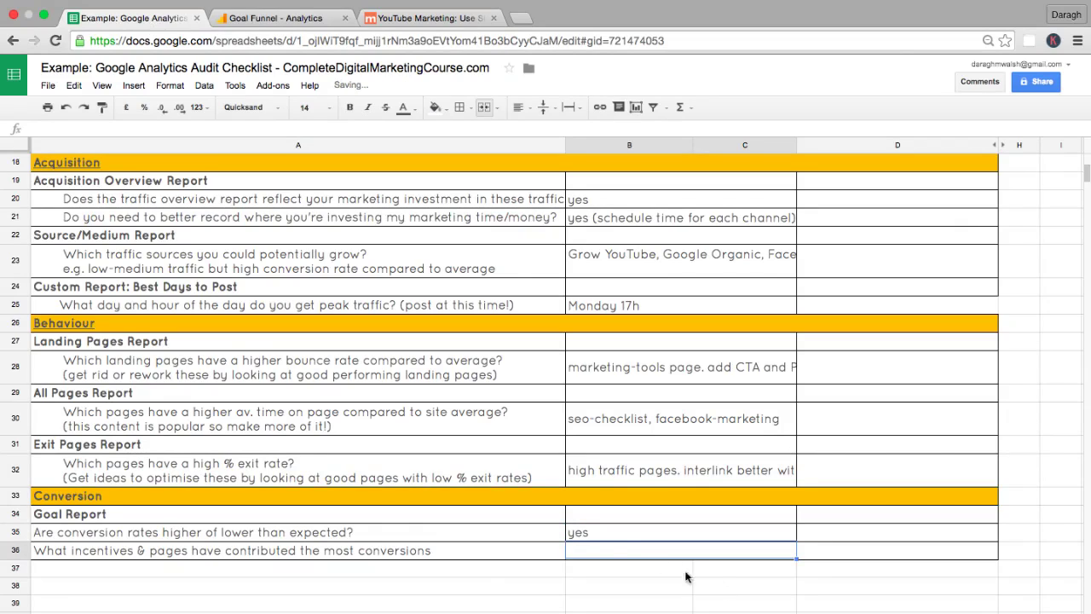
left_click(621, 537)
left_click(80, 130)
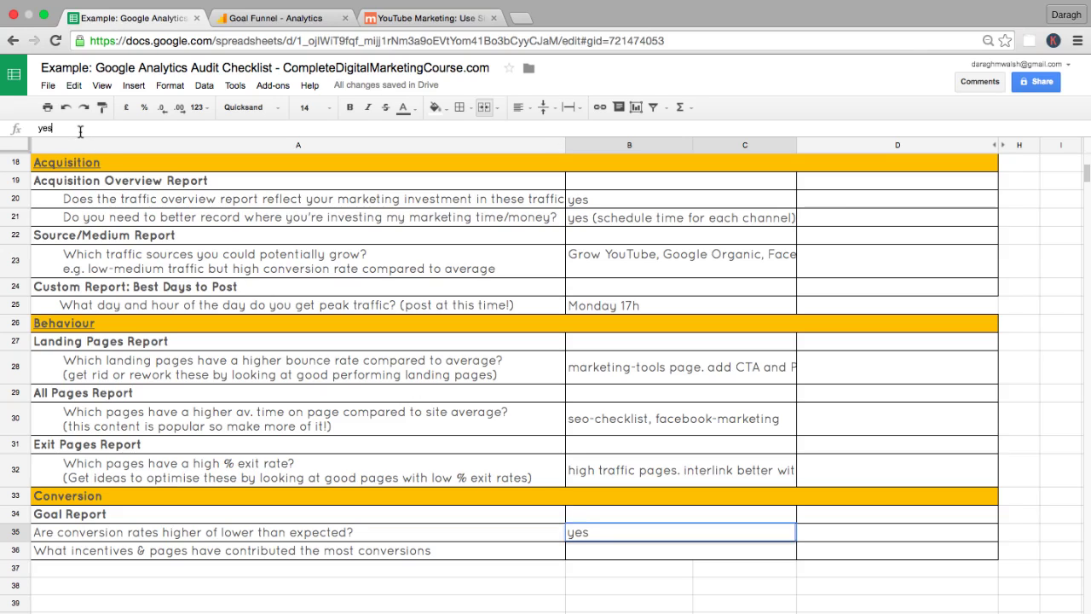
type(", 20%")
key("Return")
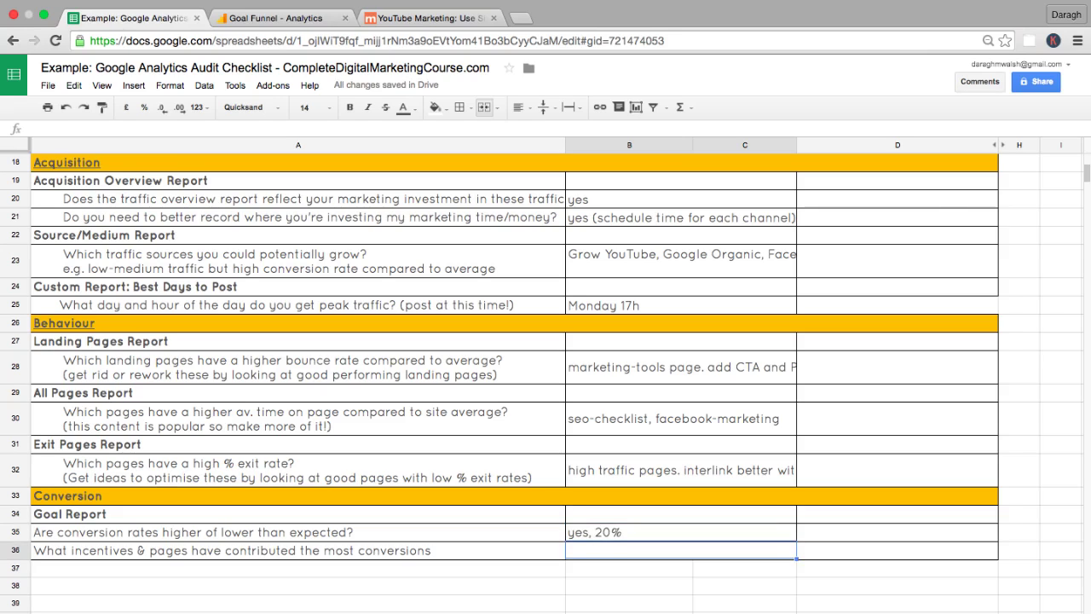
Enter "PDF Downloads, SEO checklist and facebook marketing big drivers" as the insight for the incentives and pages contributing the most conversions
type("PDF Downl")
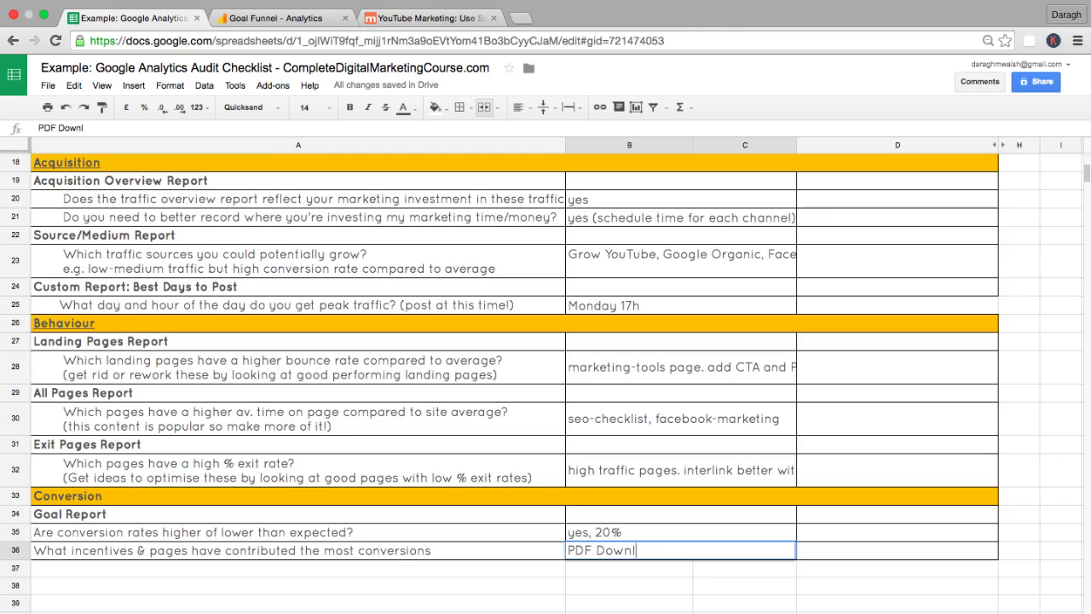
type("oads, SEO checklist")
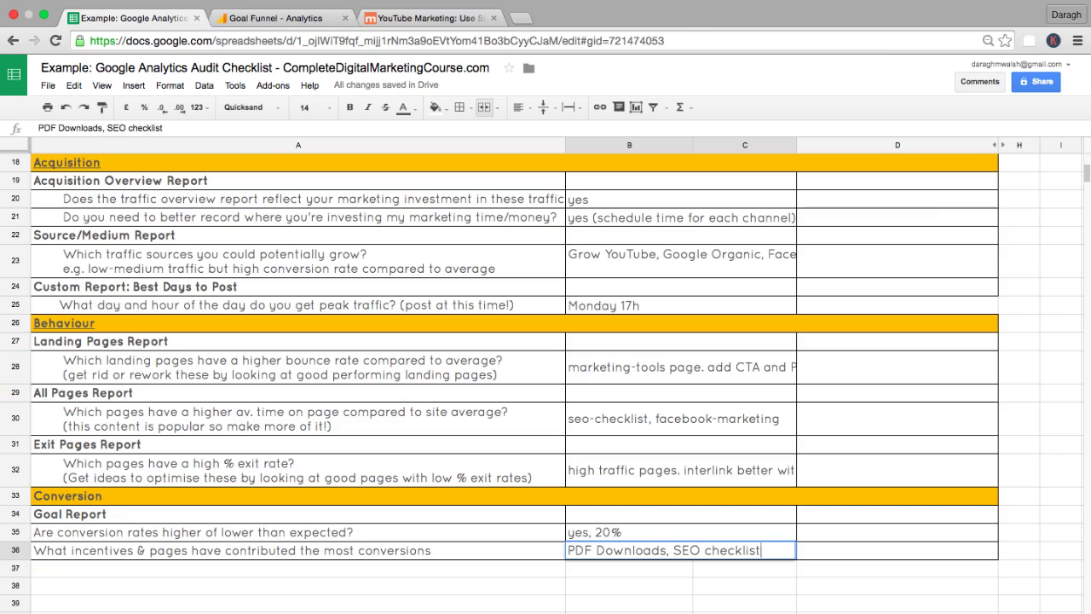
type(" and facebook ")
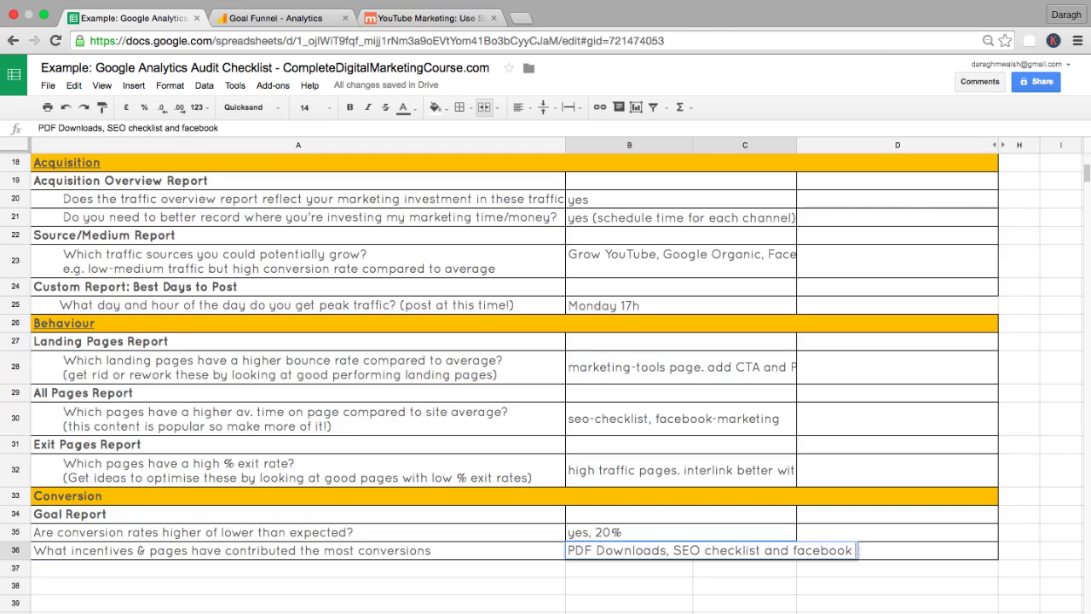
type("marketing")
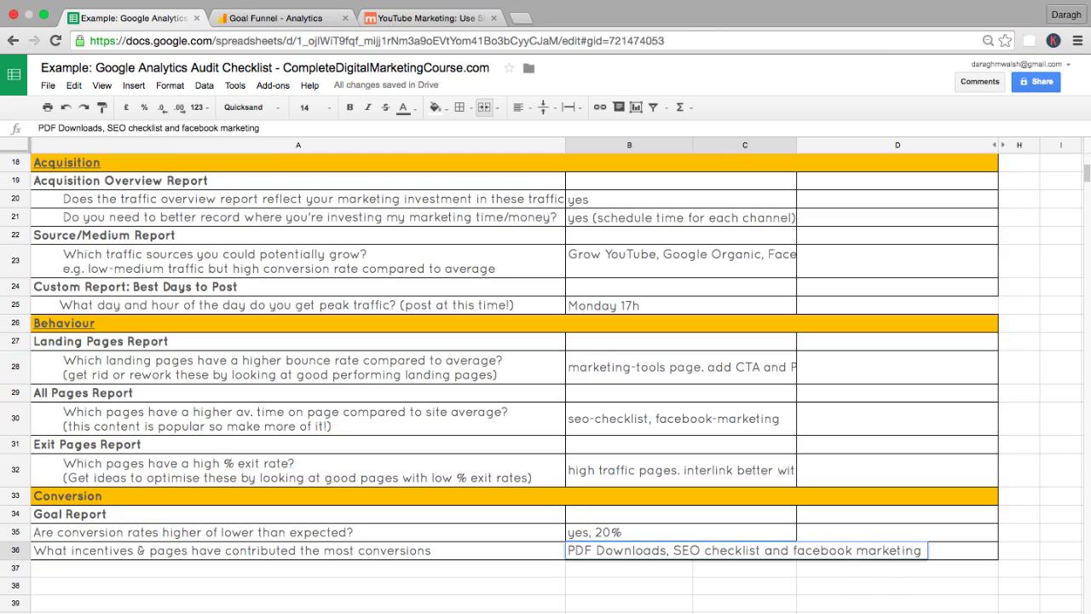
type(" big driv")
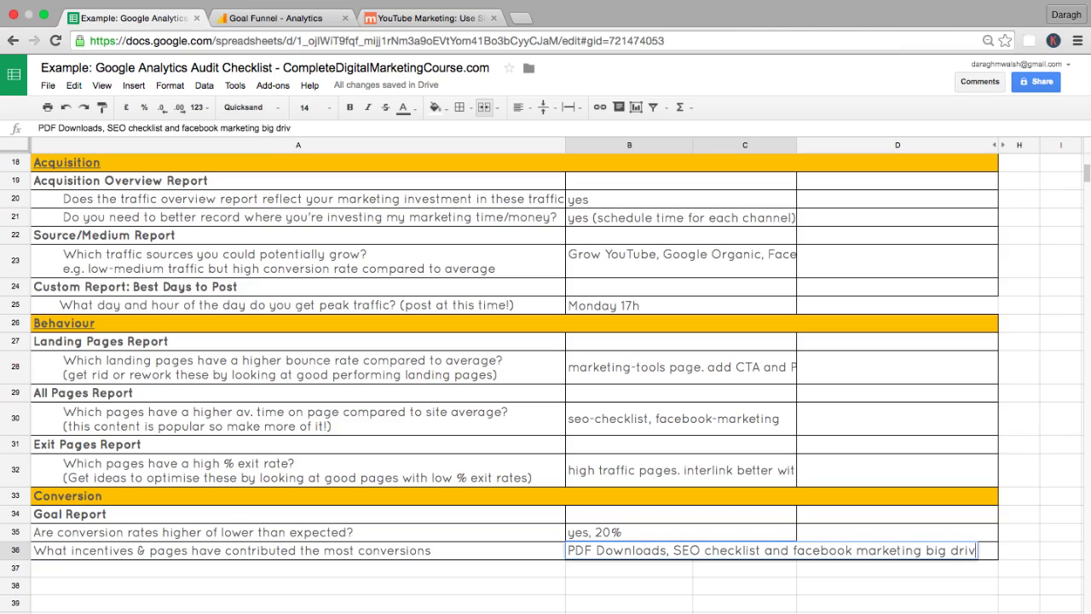
type("ers")
key("Return")
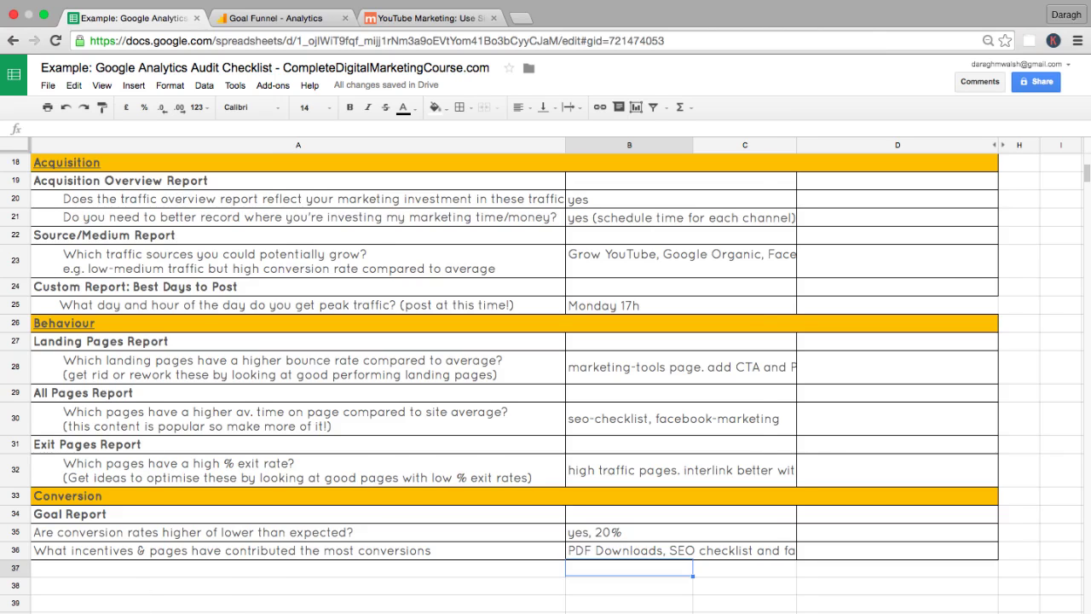
Check the "Prioritise which Insights to Action" task under Taking Action on the task checklist sheet, and return to the Insights and Actions sheet
left_click(127, 613)
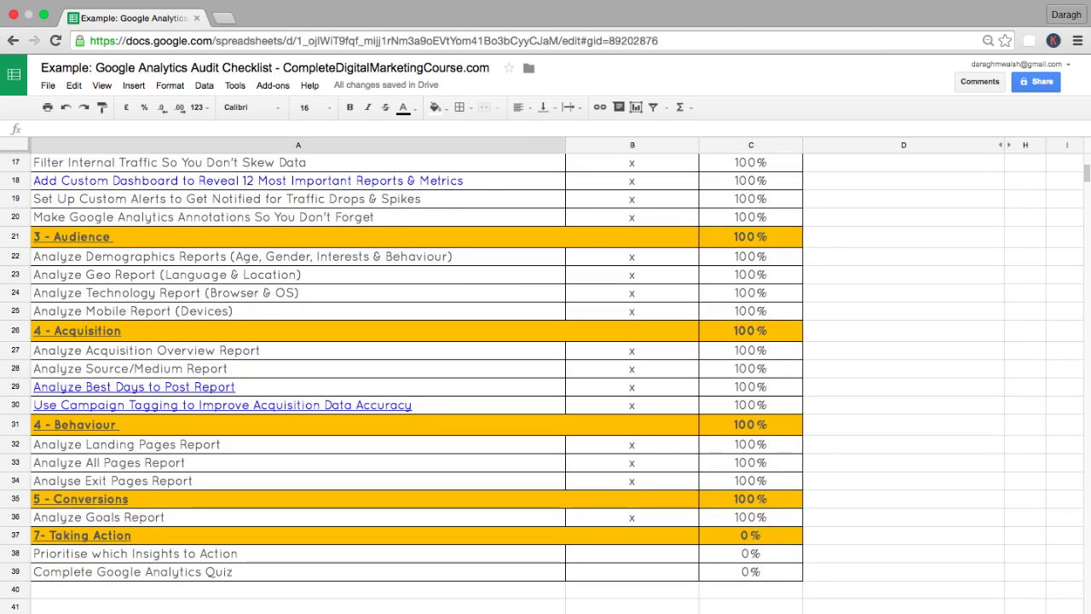
left_click(165, 555)
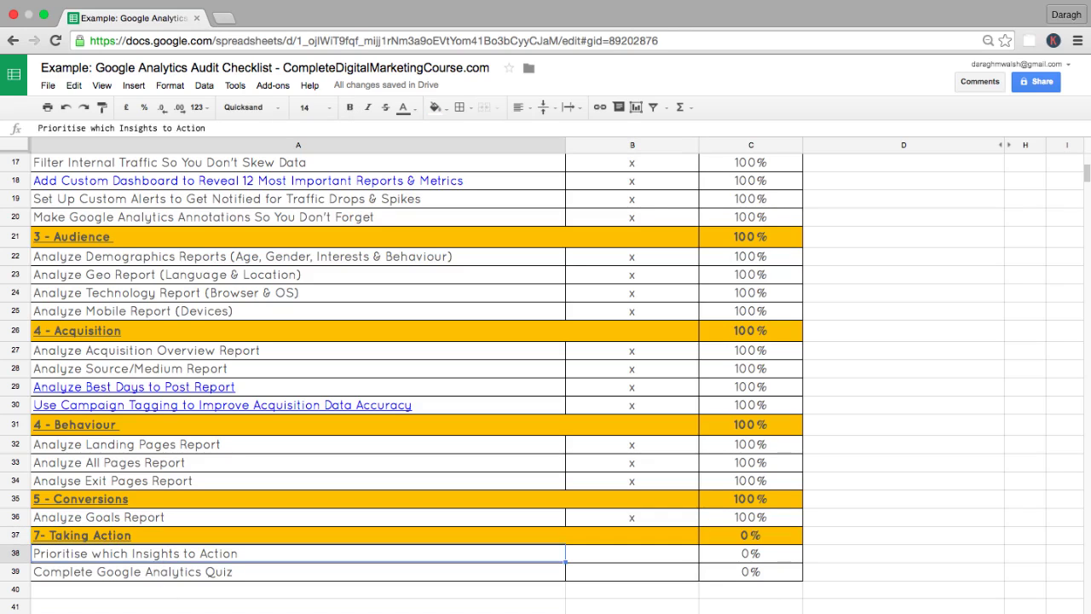
key("ctrl+shift+Page_Down")
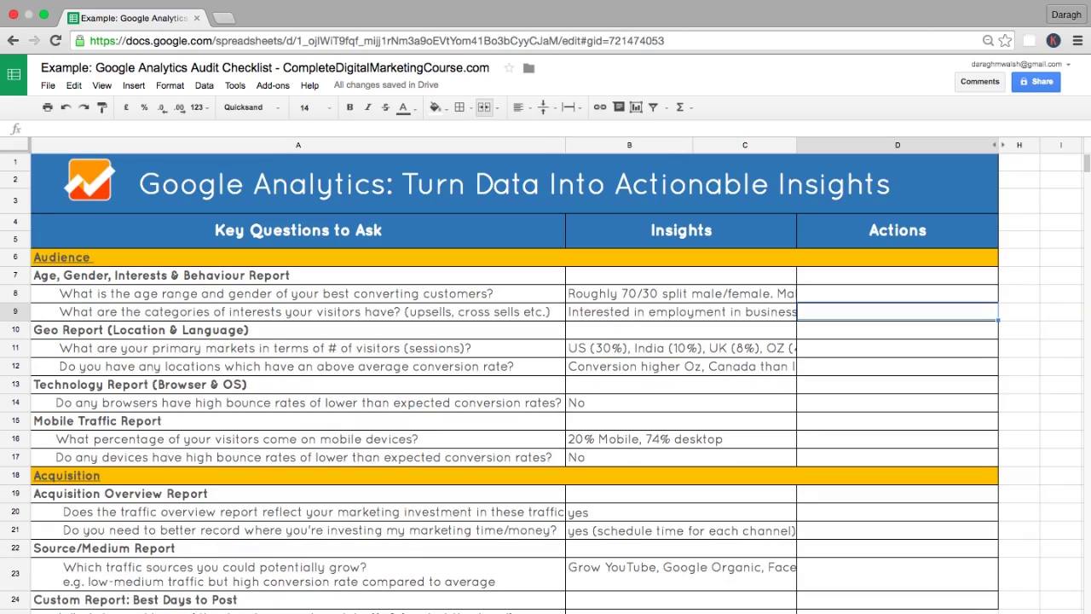